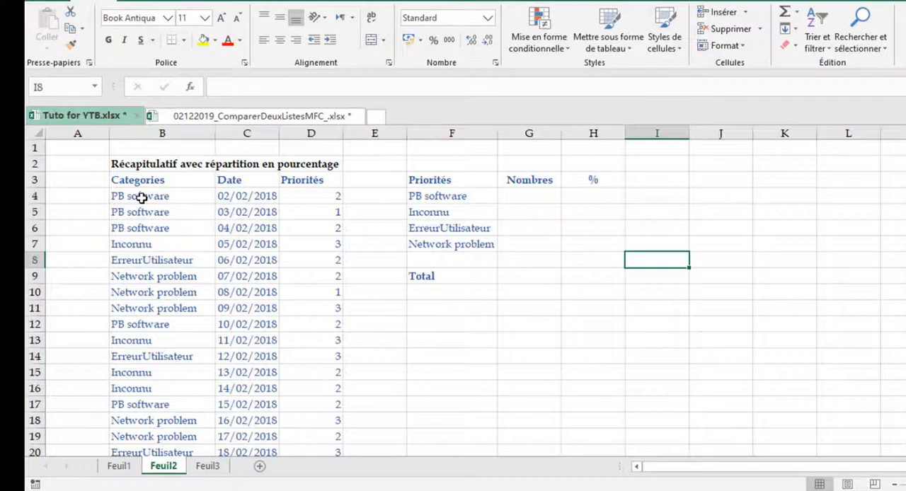
Name the category entries in B4:B26, without their header, as the range CAT
{"action": "left_click", "coordinate": [142, 198]}
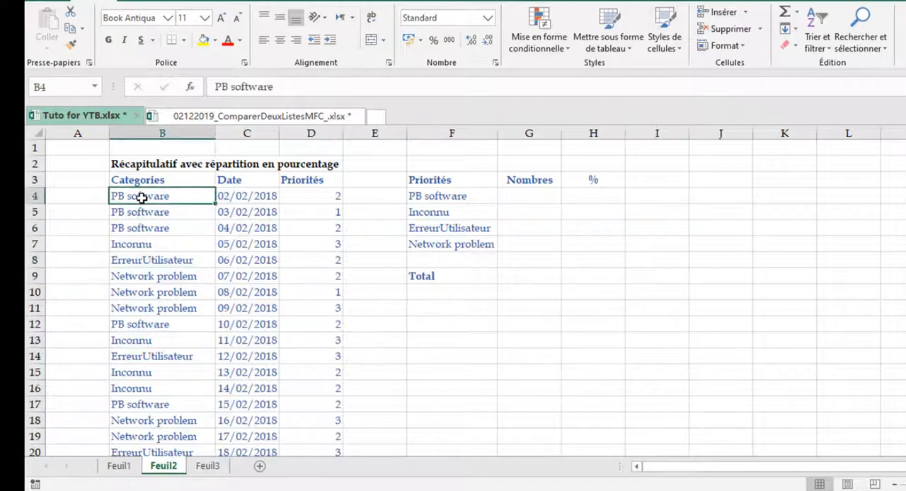
{"action": "left_click_drag", "start_coordinate": [141, 198], "coordinate": [128, 185]}
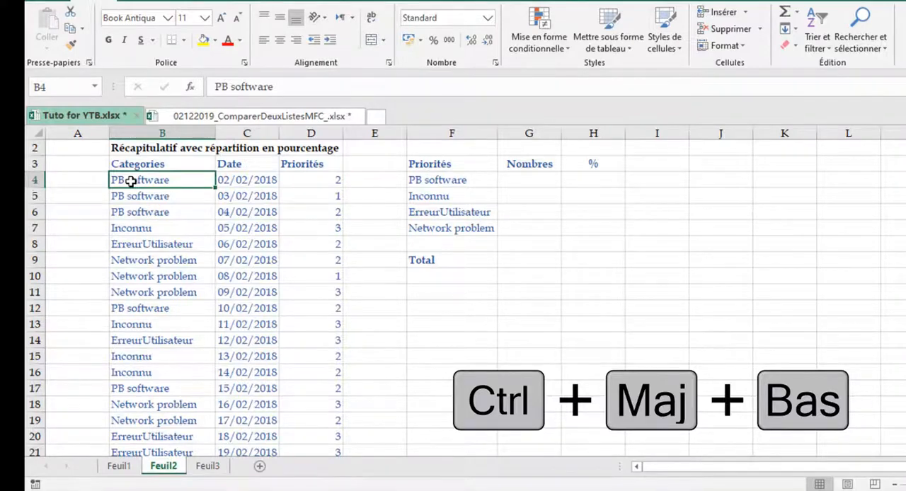
{"action": "key", "text": "ctrl+shift+Down"}
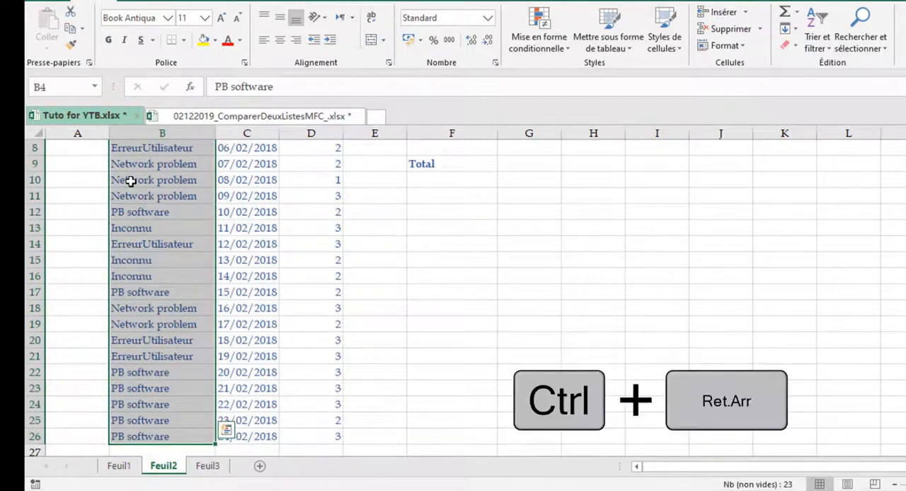
{"action": "key", "text": "ctrl+BackSpace"}
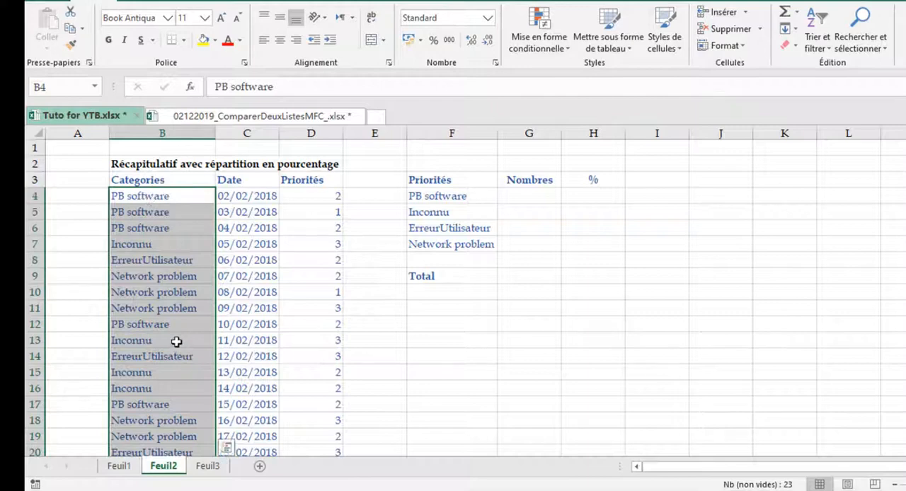
{"action": "left_click", "coordinate": [51, 87]}
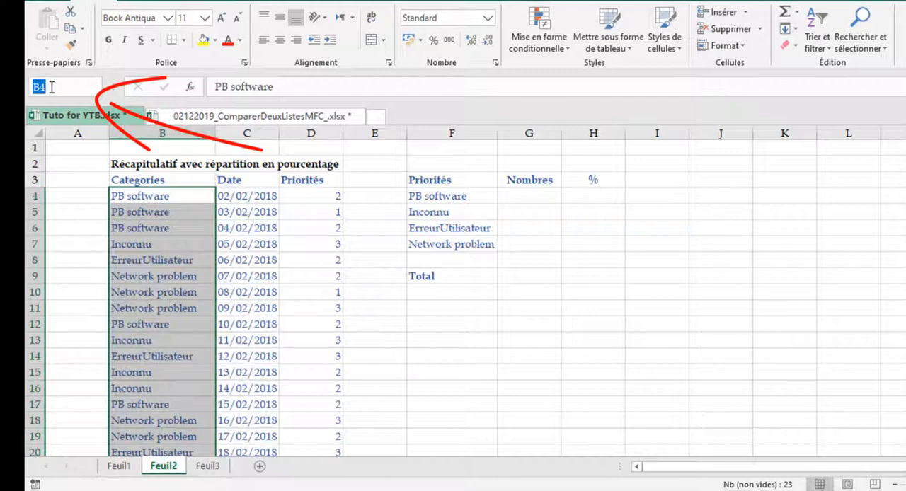
{"action": "type", "text": "CAT"}
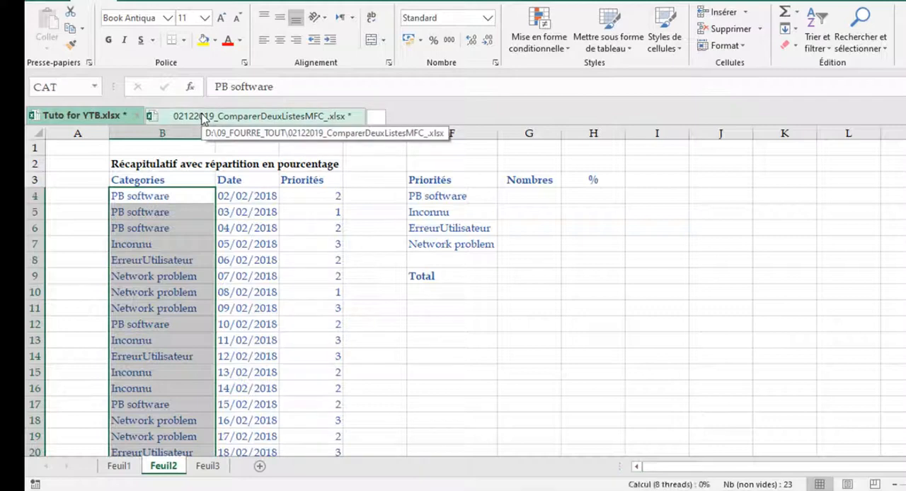
Go to the CAT named range from an empty cell and examine which cells it covers
{"action": "left_click", "coordinate": [350, 242]}
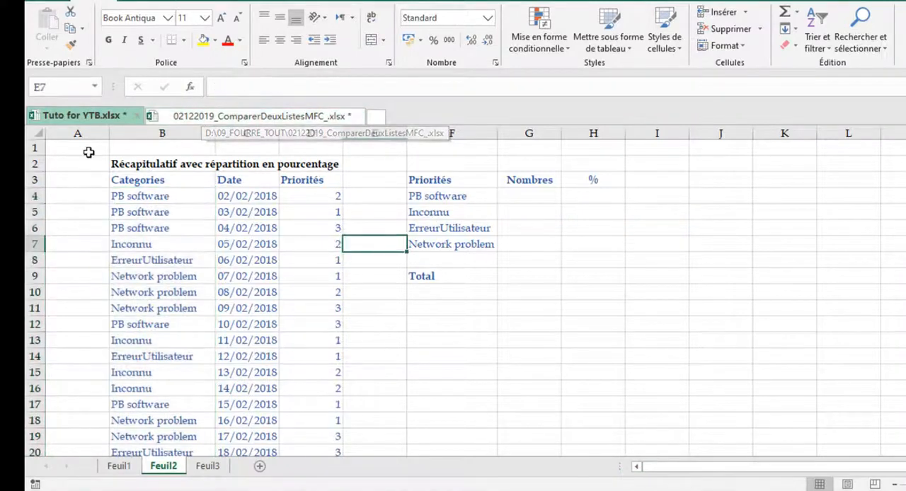
{"action": "left_click", "coordinate": [94, 92]}
{"action": "left_click", "coordinate": [95, 87]}
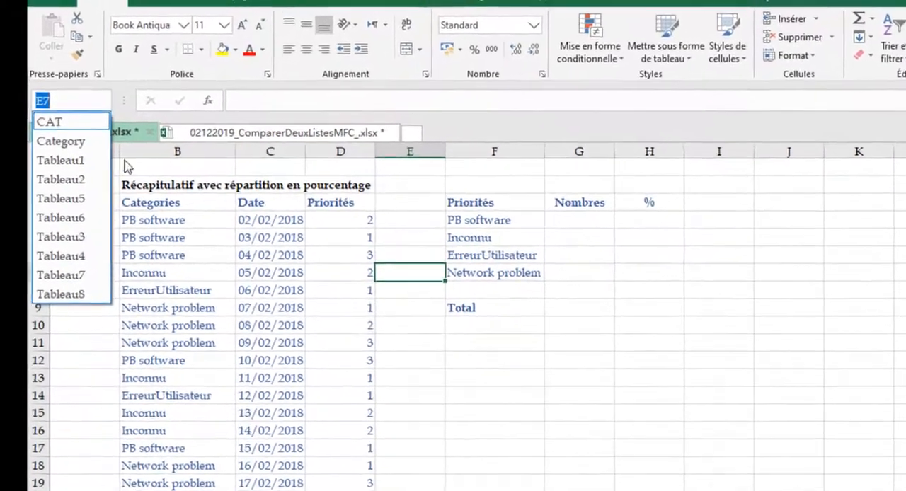
{"action": "left_click", "coordinate": [41, 100]}
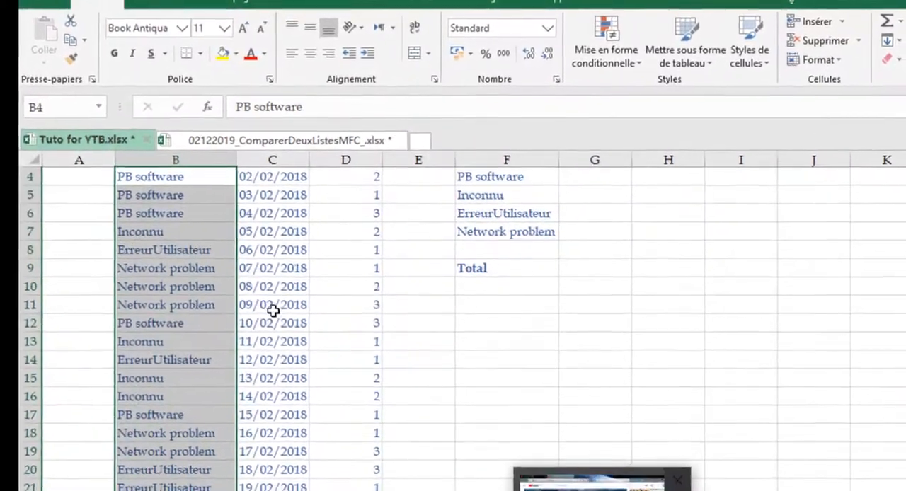
{"action": "scroll", "coordinate": [275, 220], "scroll_direction": "down", "scroll_amount": 3}
{"action": "scroll", "coordinate": [274, 365], "scroll_direction": "up", "scroll_amount": 5}
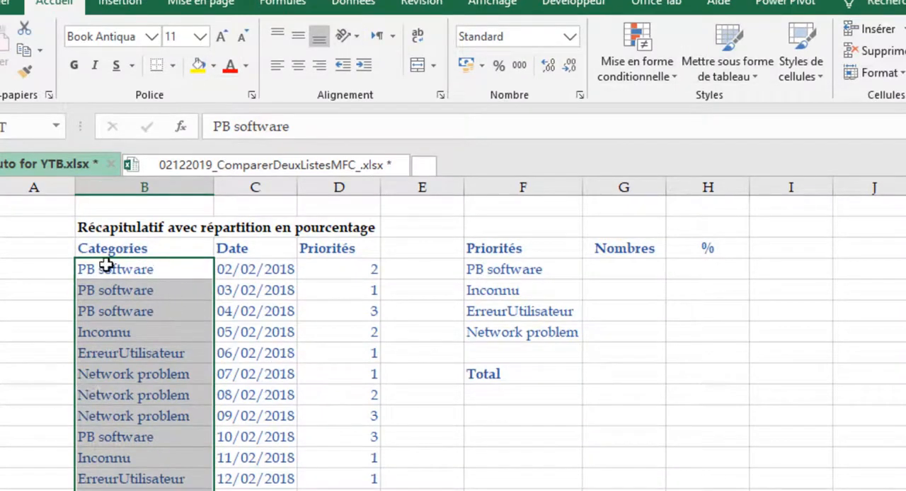
Create a named range from the Categories column B3:B26, taking the name from the top row only
{"action": "left_click", "coordinate": [138, 248]}
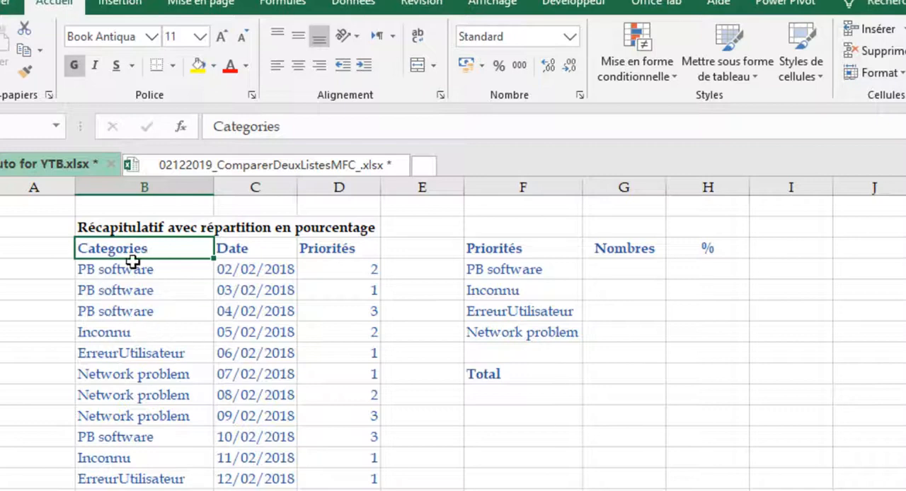
{"action": "key", "text": "ctrl+shift+Down"}
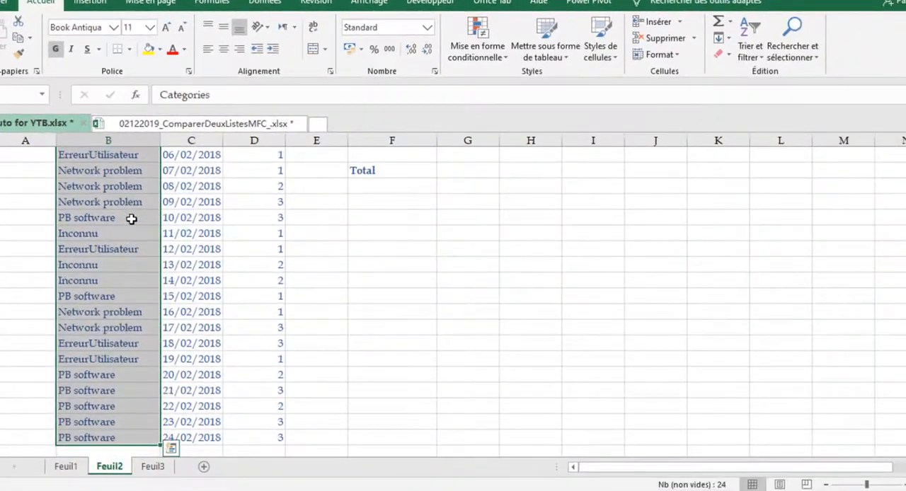
{"action": "key", "text": "ctrl+BackSpace"}
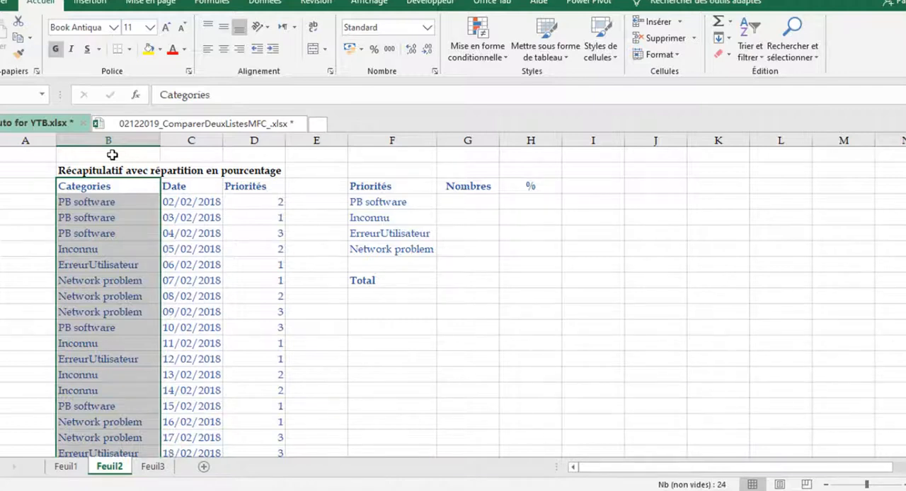
{"action": "key", "text": "ctrl+shift+F3"}
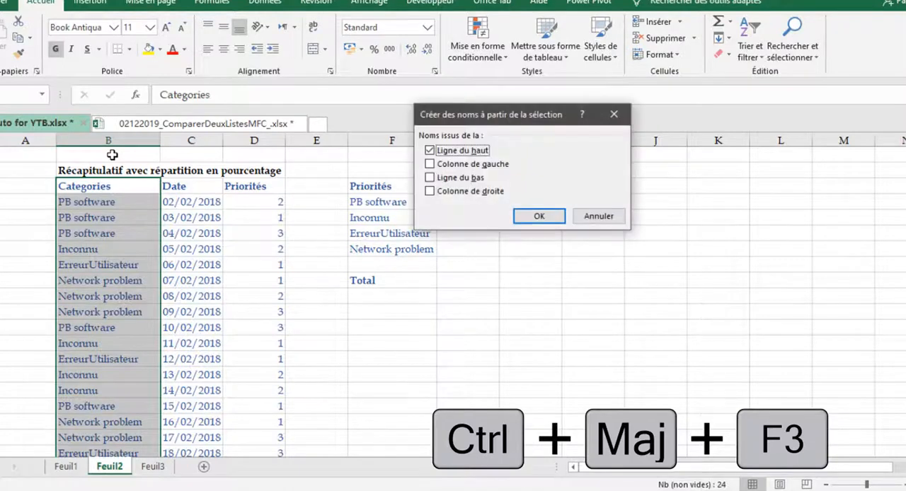
{"action": "left_click_drag", "start_coordinate": [514, 117], "coordinate": [436, 201]}
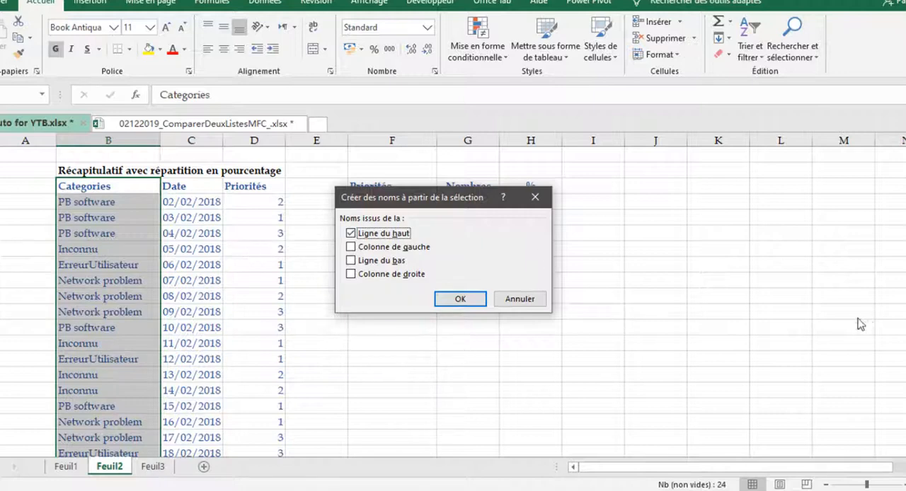
{"action": "left_click", "coordinate": [459, 300]}
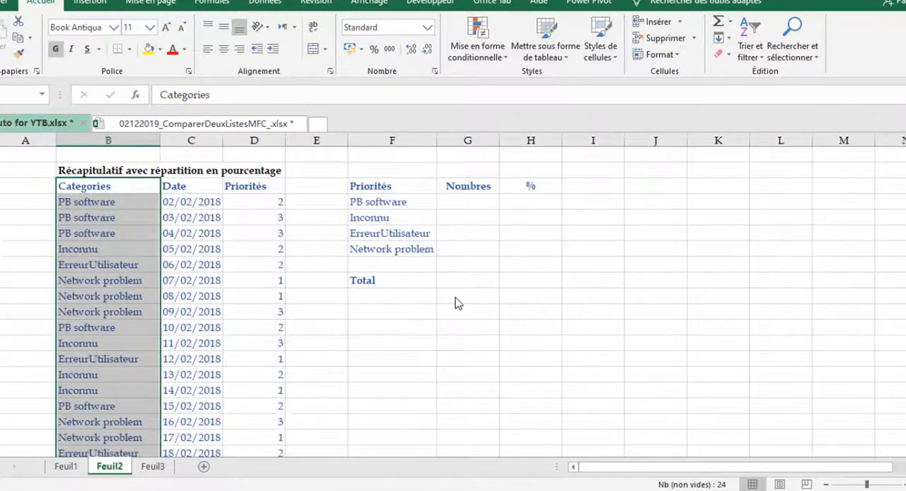
Review the defined names and go to the CAT range again to check its cells
{"action": "left_click", "coordinate": [45, 97]}
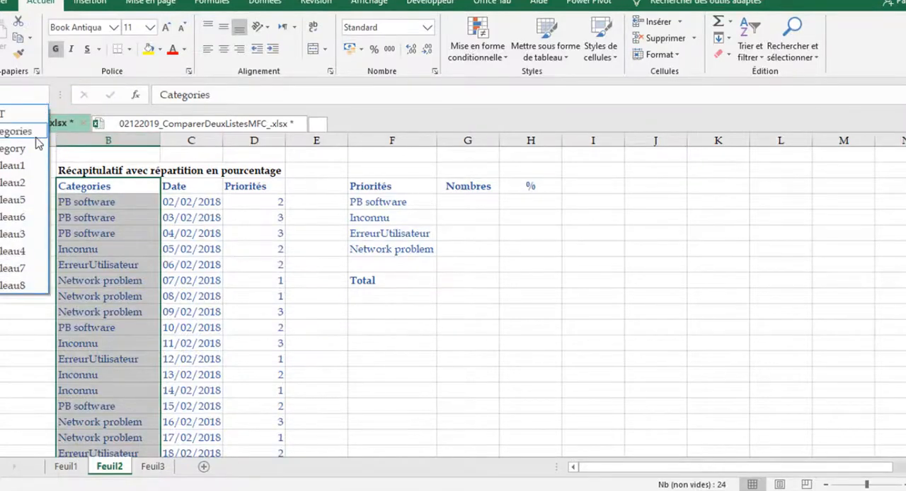
{"action": "left_click", "coordinate": [13, 148]}
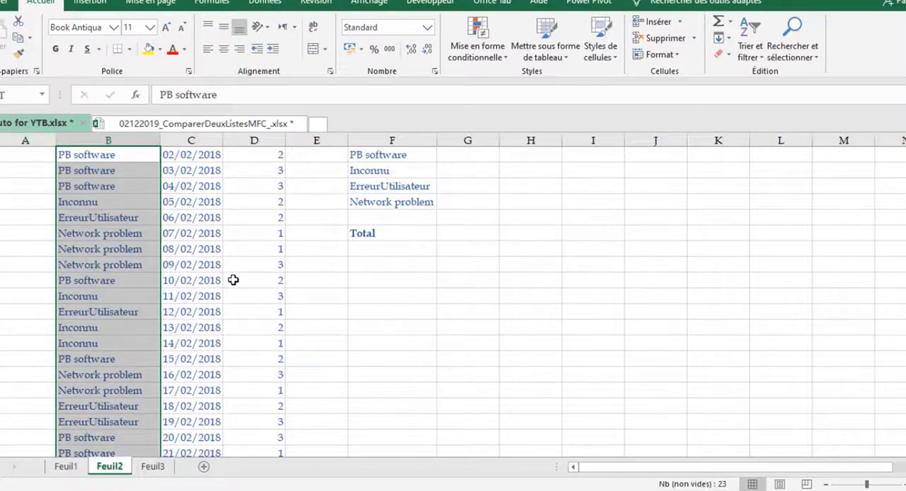
{"action": "scroll", "coordinate": [234, 281], "scroll_direction": "down", "scroll_amount": 5}
{"action": "scroll", "coordinate": [234, 280], "scroll_direction": "up", "scroll_amount": 6}
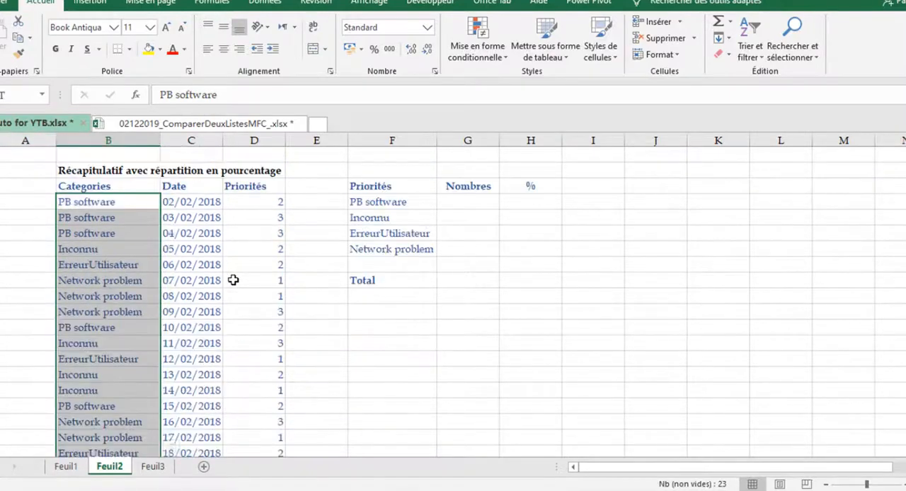
{"action": "left_click", "coordinate": [234, 281]}
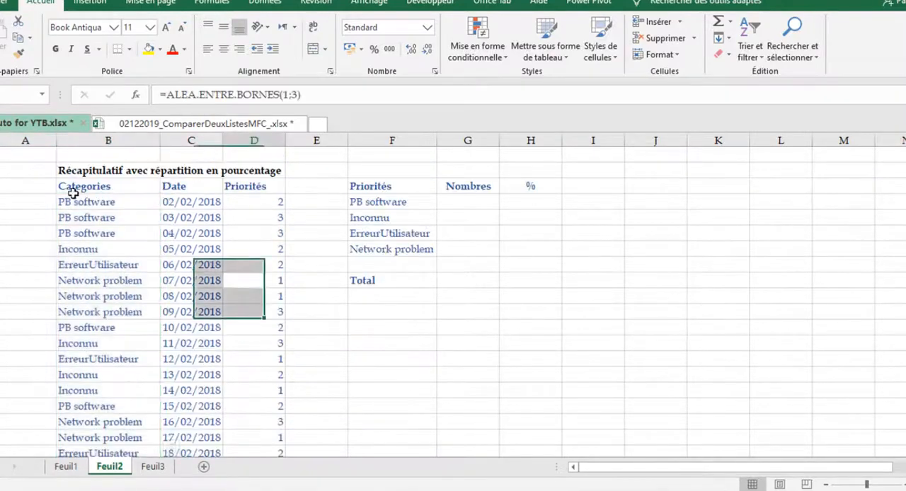
Go to the Categories named range and check that it covers the entries below the header
{"action": "left_click", "coordinate": [46, 95]}
{"action": "left_click", "coordinate": [45, 95]}
{"action": "left_click", "coordinate": [45, 95]}
{"action": "left_click", "coordinate": [46, 95]}
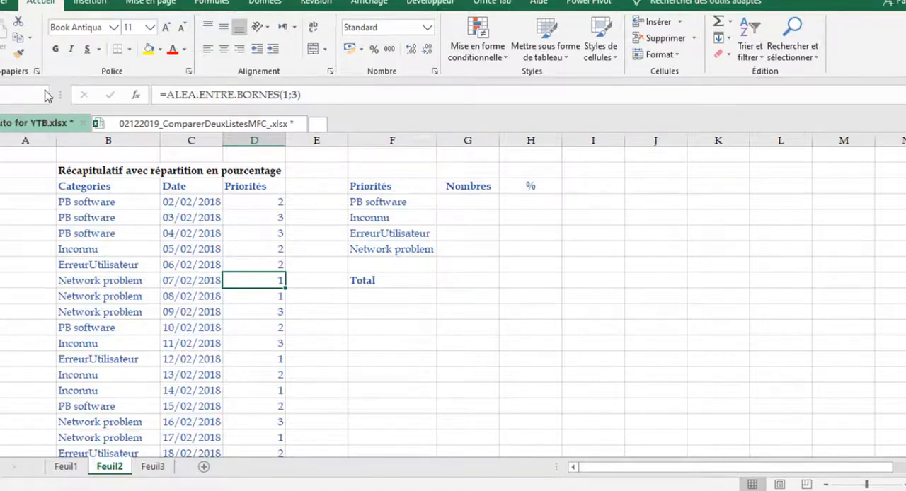
{"action": "left_click", "coordinate": [45, 95]}
{"action": "left_click", "coordinate": [25, 133]}
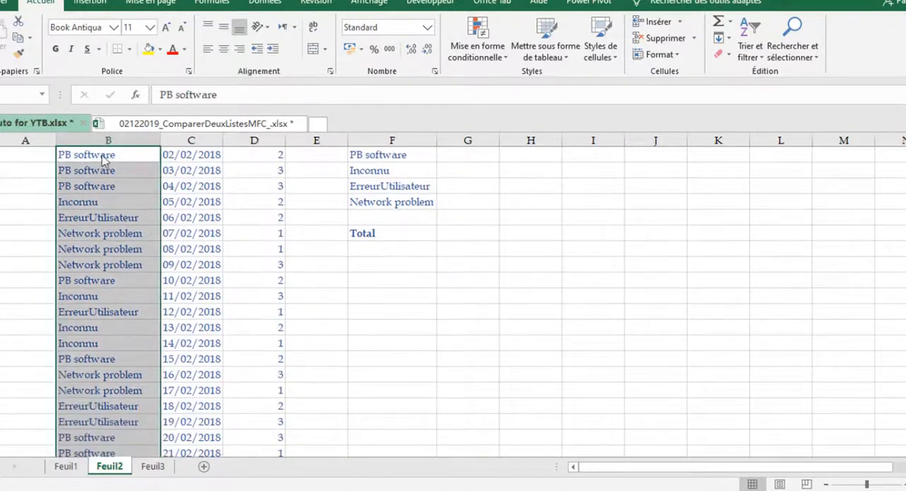
{"action": "left_click", "coordinate": [386, 312]}
{"action": "scroll", "coordinate": [376, 312], "scroll_direction": "up", "scroll_amount": 1}
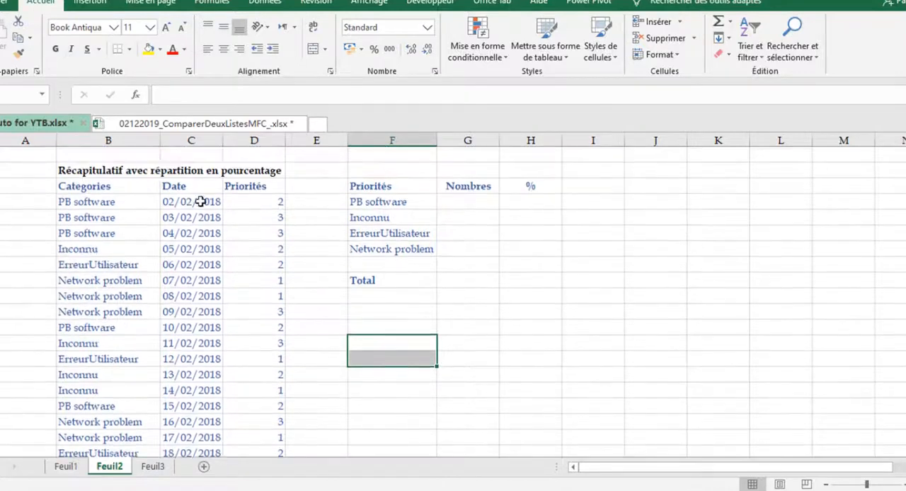
Create named ranges from the Date and Priorités columns C3:D26, using the top row only and excluding the left column as a name source
{"action": "left_click", "coordinate": [190, 187]}
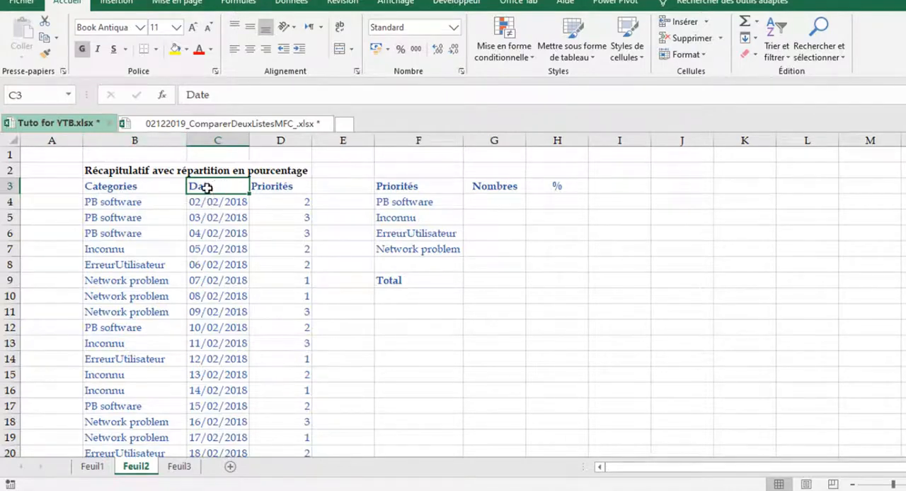
{"action": "left_click_drag", "start_coordinate": [207, 188], "coordinate": [286, 188]}
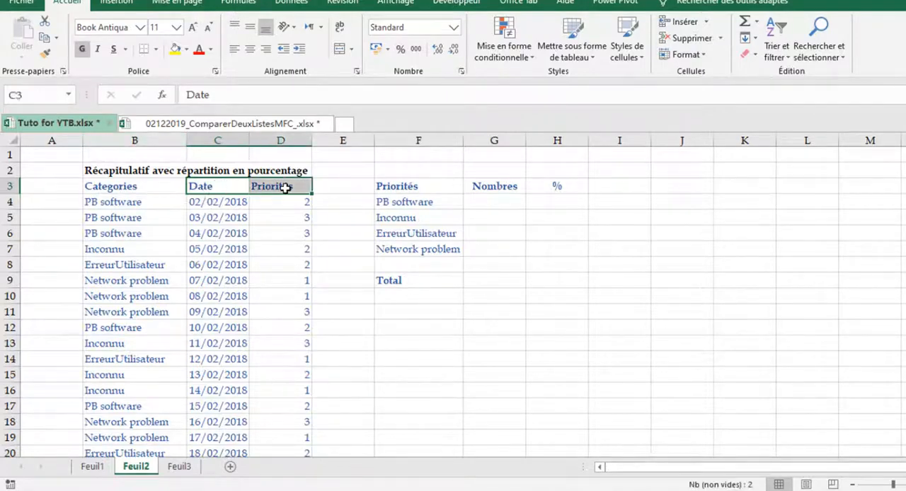
{"action": "key", "text": "ctrl+q"}
{"action": "left_click", "coordinate": [228, 186]}
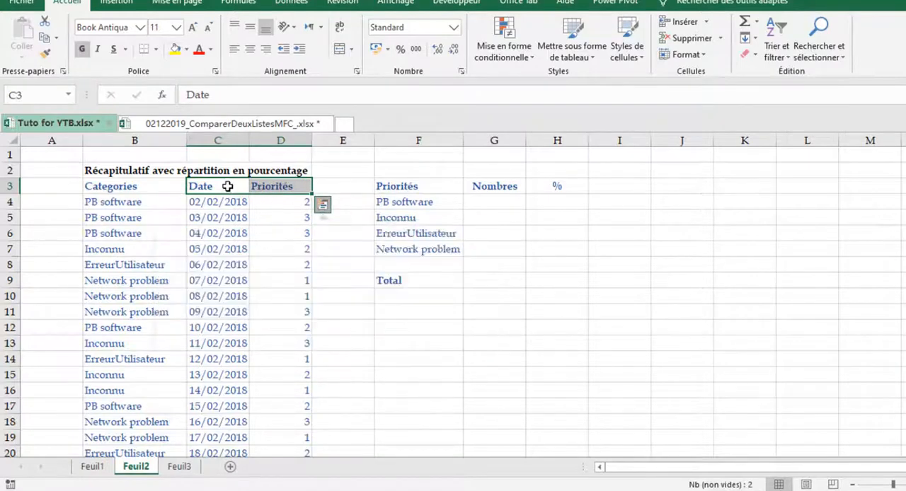
{"action": "left_click_drag", "start_coordinate": [224, 186], "coordinate": [308, 184]}
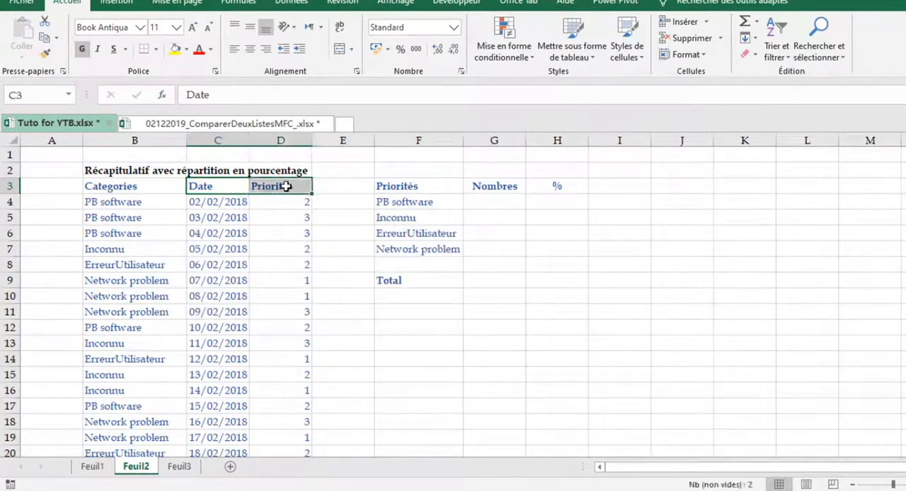
{"action": "key", "text": "ctrl+shift+Down"}
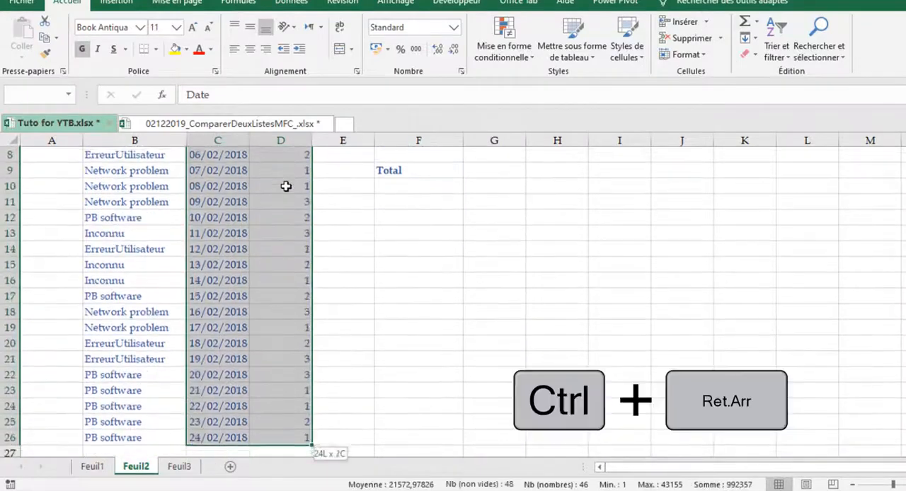
{"action": "key", "text": "ctrl+BackSpace"}
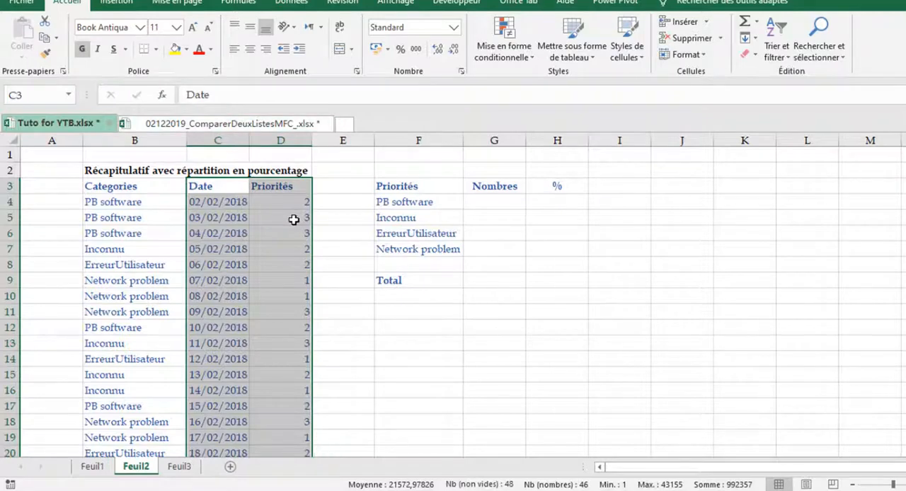
{"action": "key", "text": "ctrl+shift+F3"}
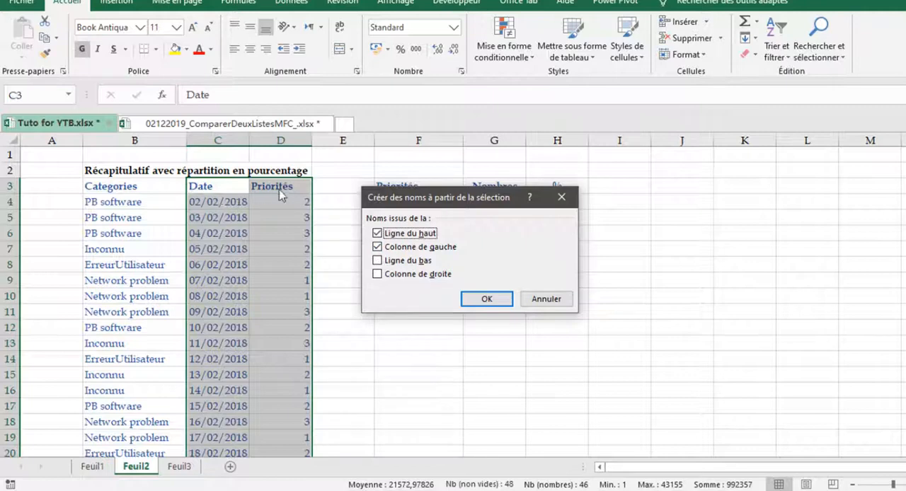
{"action": "left_click", "coordinate": [378, 247]}
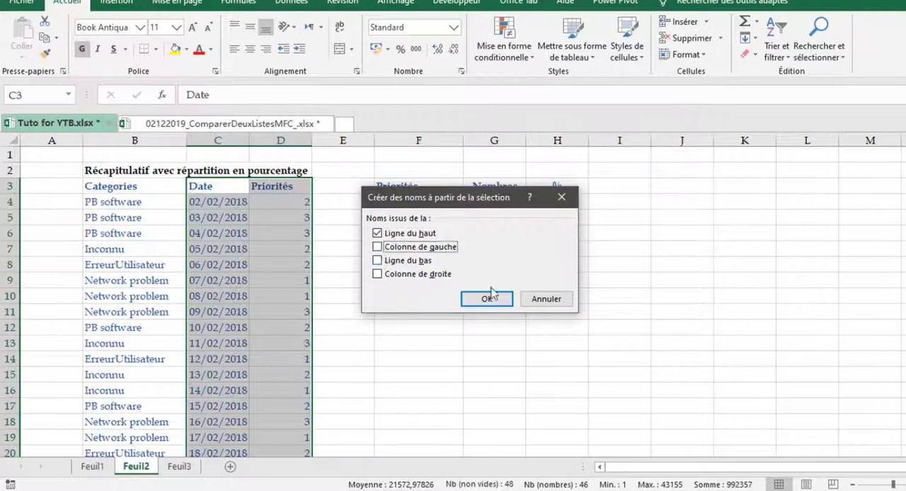
{"action": "left_click", "coordinate": [473, 301]}
Go to the Date named range from an unrelated cell and check which cells it covers
{"action": "left_click", "coordinate": [150, 348]}
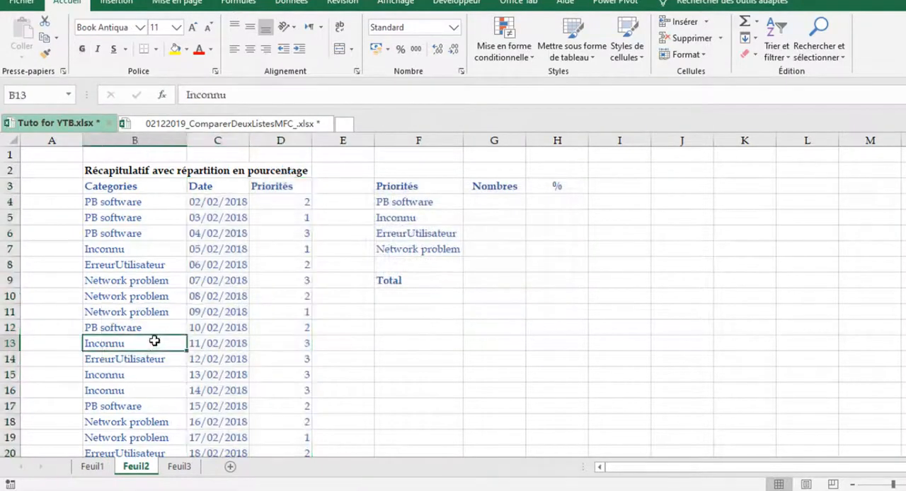
{"action": "left_click", "coordinate": [68, 94]}
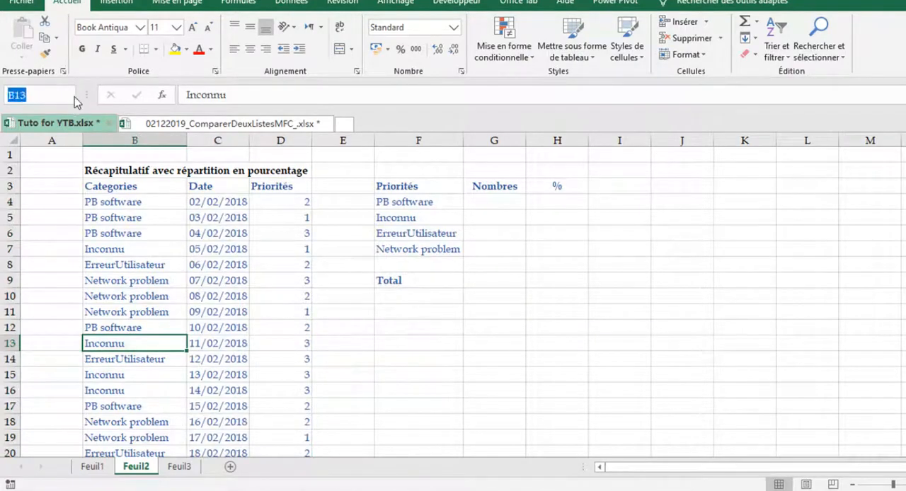
{"action": "left_click", "coordinate": [78, 95]}
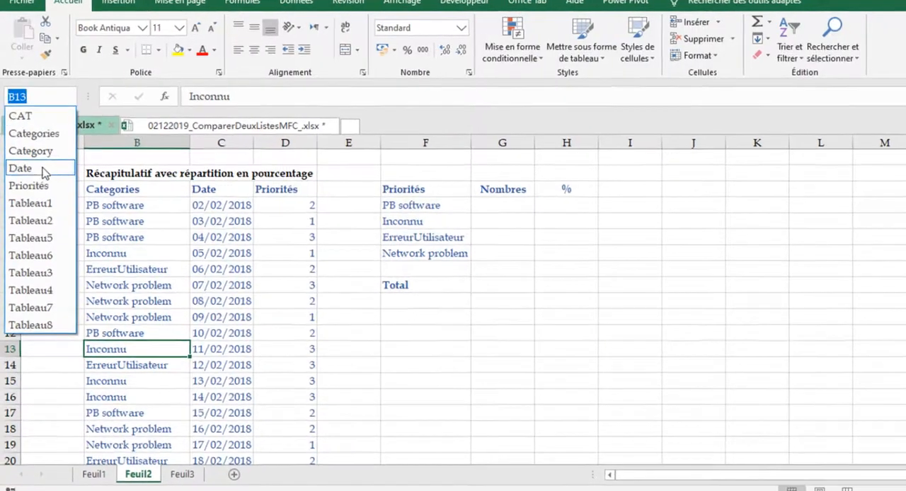
{"action": "left_click", "coordinate": [43, 170]}
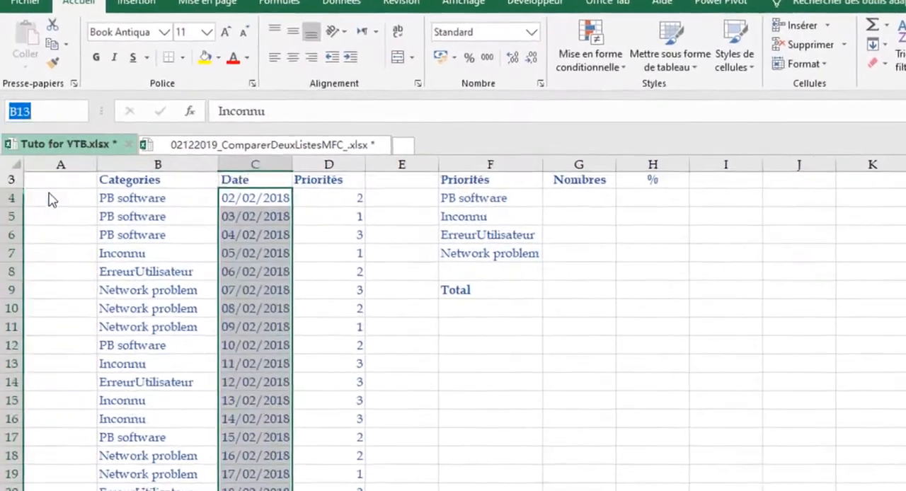
{"action": "left_click", "coordinate": [409, 363]}
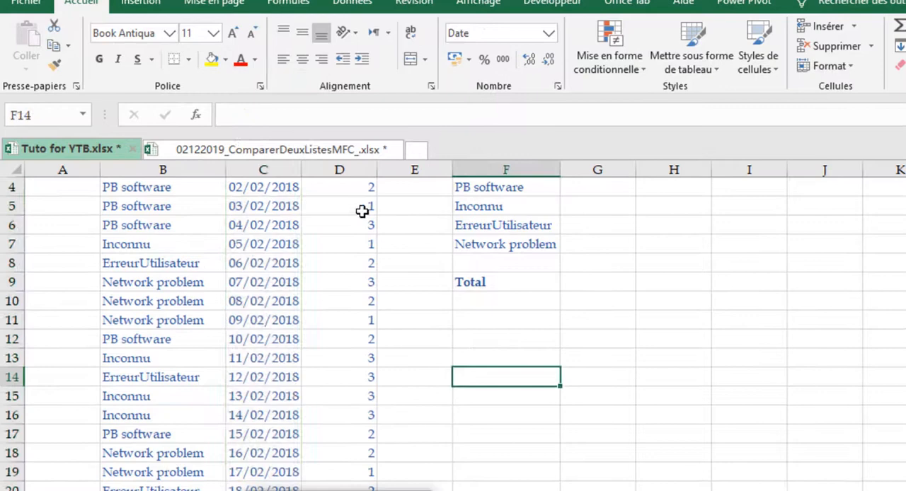
{"action": "scroll", "coordinate": [362, 211], "scroll_direction": "up", "scroll_amount": 1}
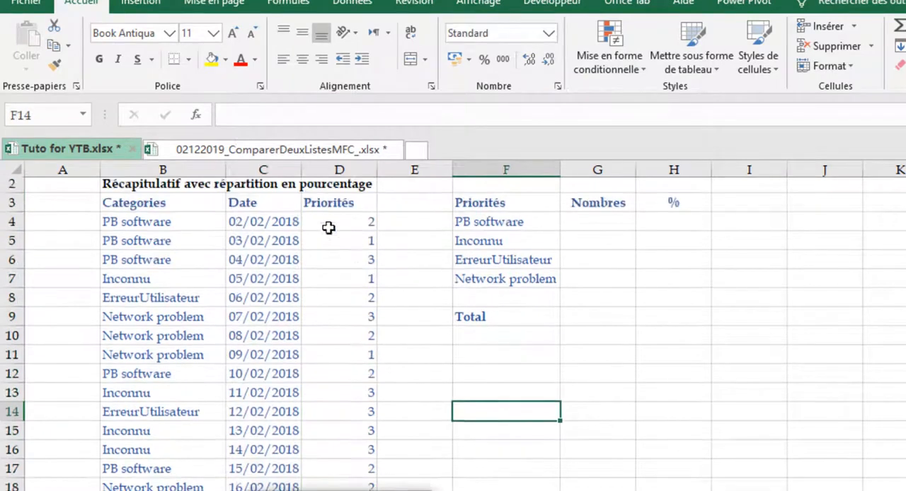
Go to the Priorités named range to check which cells it covers, and return to an empty cell outside it
{"action": "left_click", "coordinate": [88, 117]}
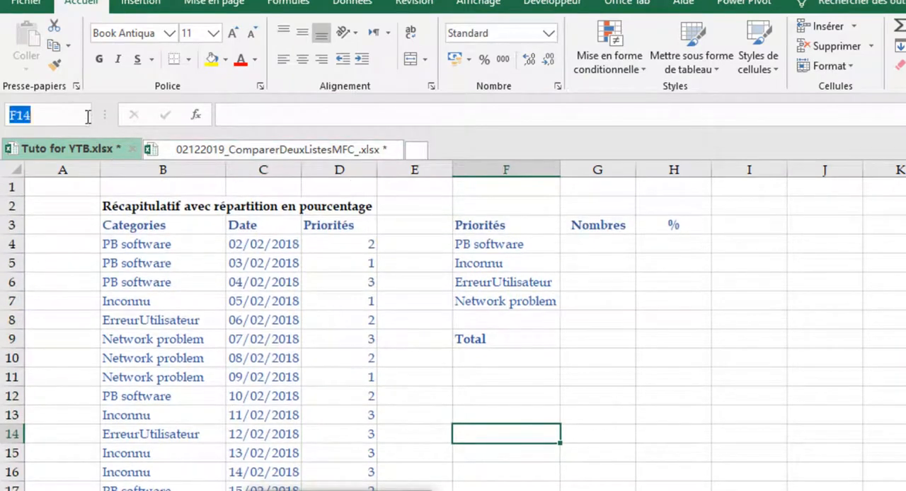
{"action": "left_click", "coordinate": [88, 118]}
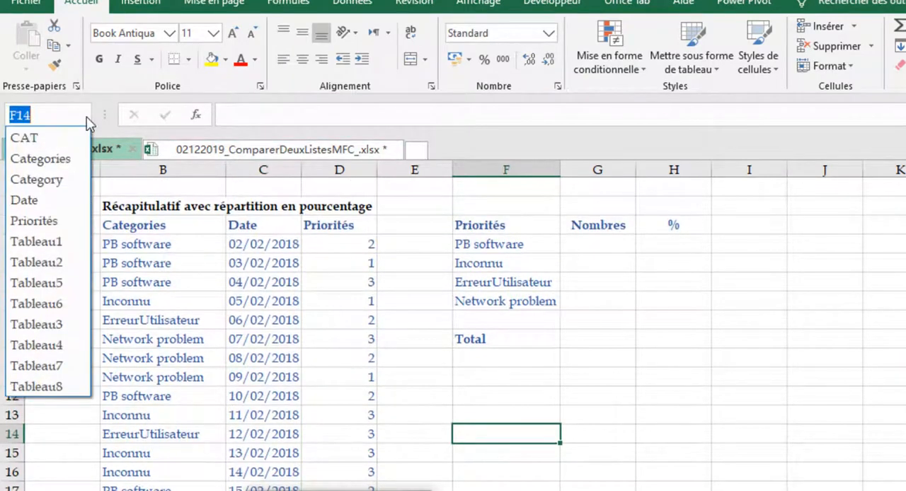
{"action": "left_click", "coordinate": [43, 221]}
{"action": "left_click", "coordinate": [760, 324]}
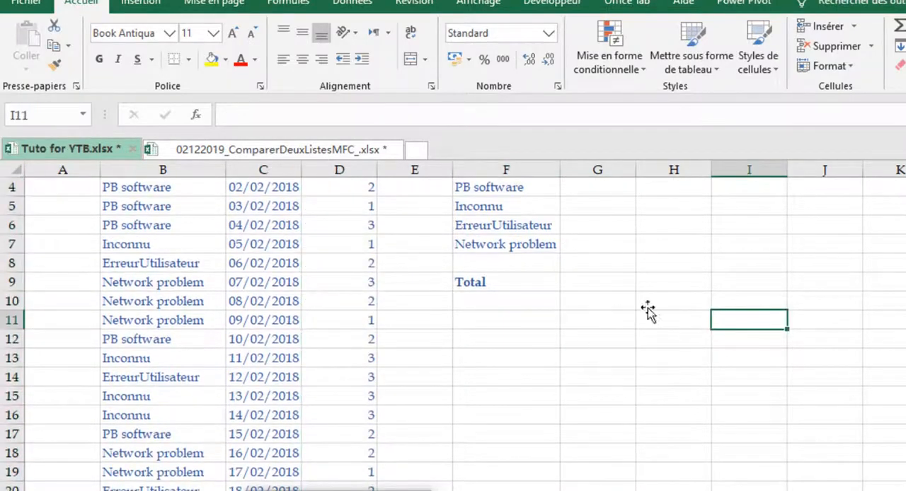
Start an NB.SI count formula in G4, the Nombres cell for PB software
{"action": "left_click", "coordinate": [598, 322]}
{"action": "scroll", "coordinate": [777, 291], "scroll_direction": "up", "scroll_amount": 1}
{"action": "left_click", "coordinate": [608, 237]}
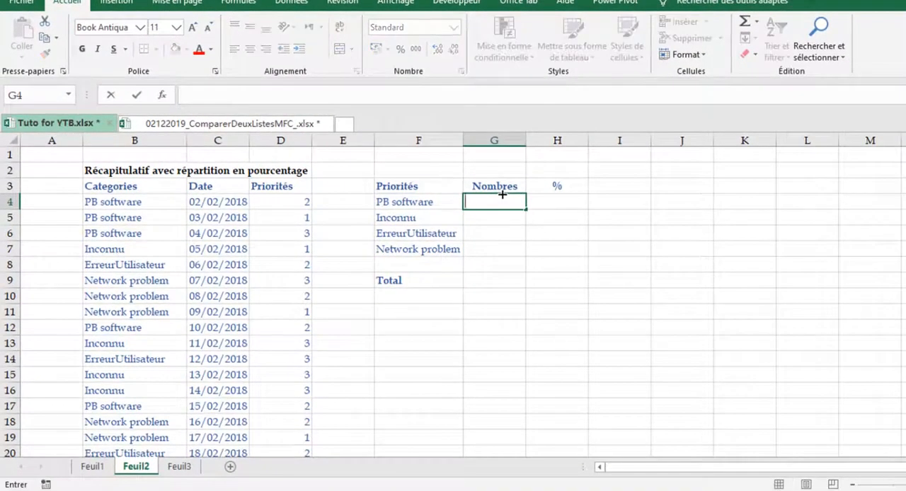
{"action": "type", "text": "="}
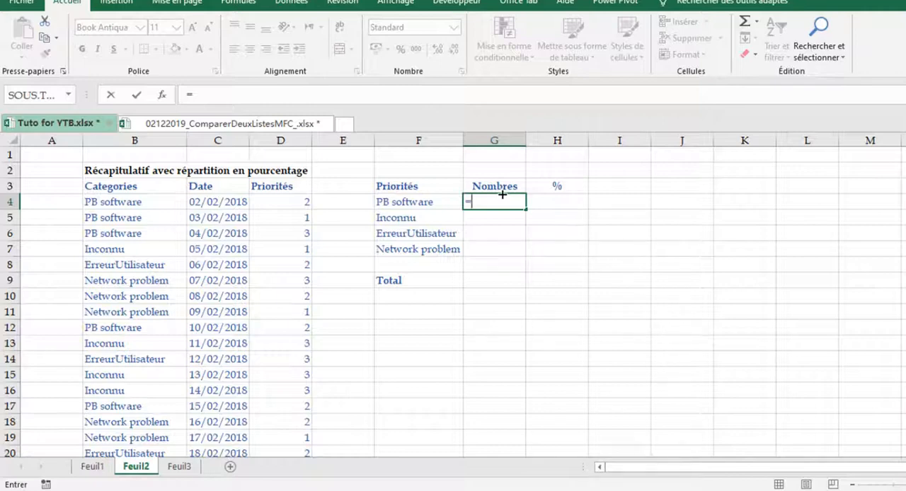
{"action": "type", "text": "nb"}
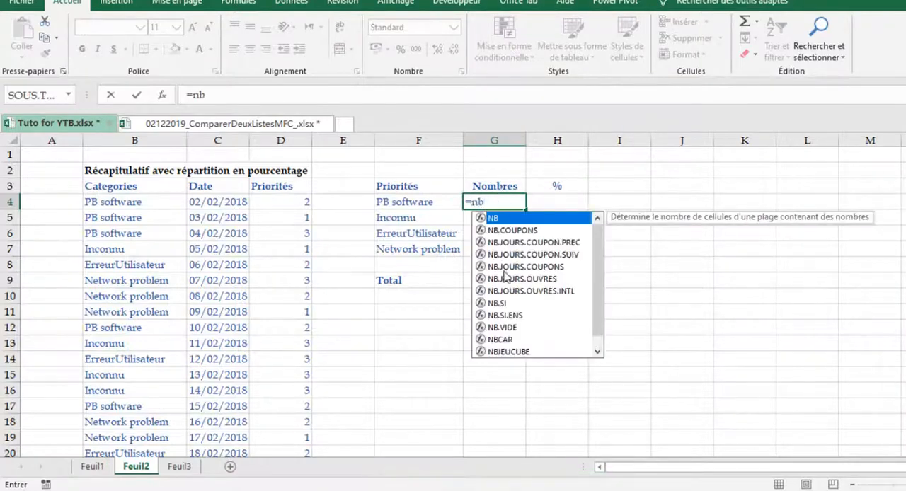
{"action": "left_click", "coordinate": [507, 306]}
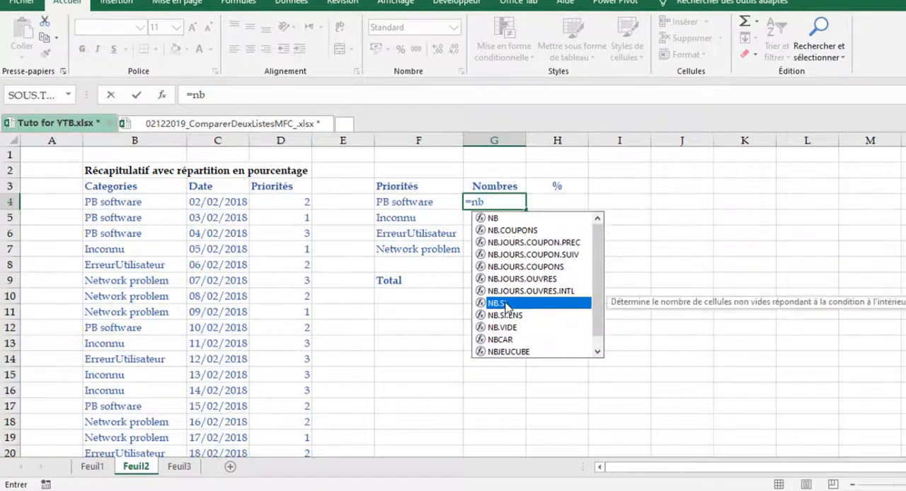
{"action": "double_click", "coordinate": [507, 306]}
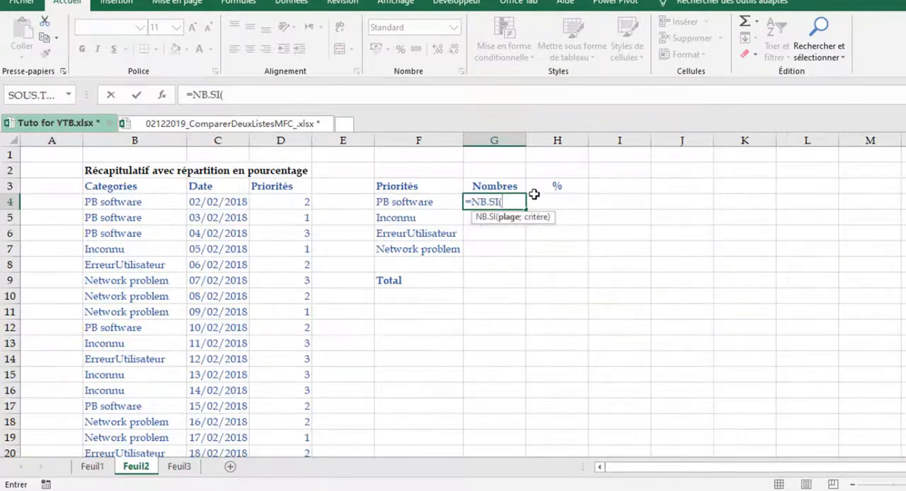
{"action": "key", "text": "Tab"}
Complete the G4 count formula as =NB.SI(CAT;F4) and fill it down to G7 for the remaining categories
{"action": "type", "text": "ca"}
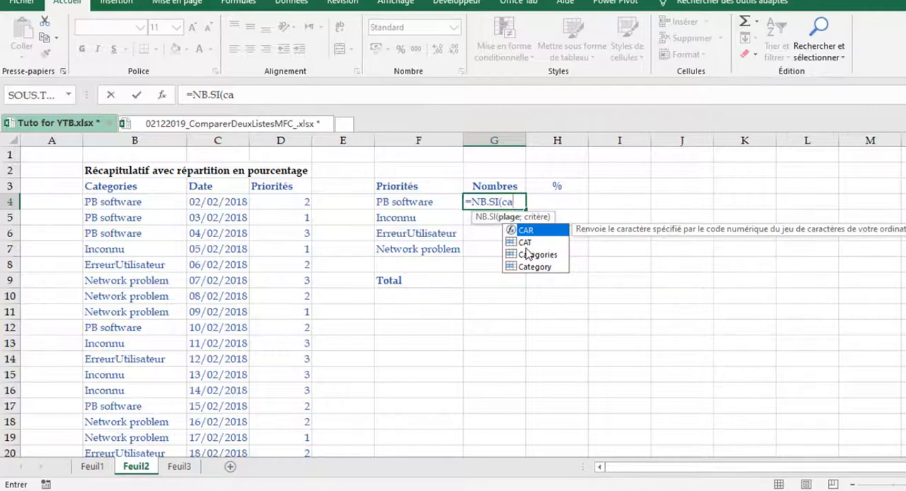
{"action": "key", "text": "Down"}
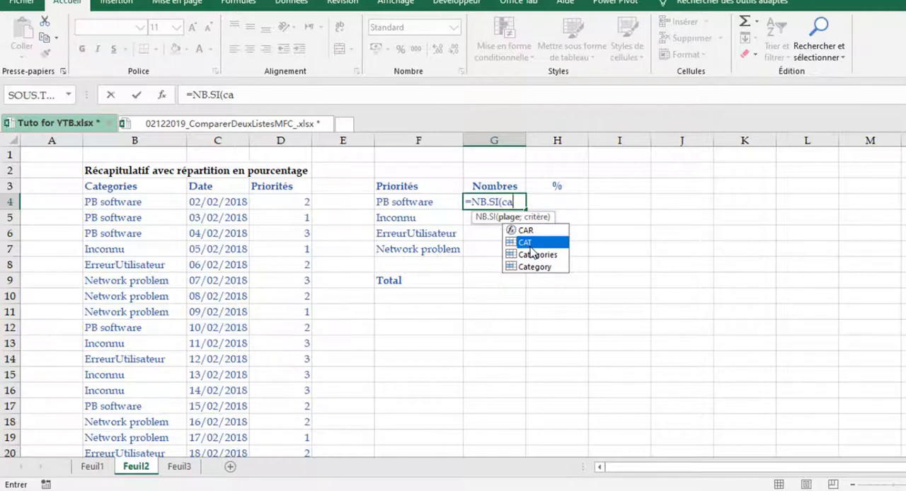
{"action": "key", "text": "Tab"}
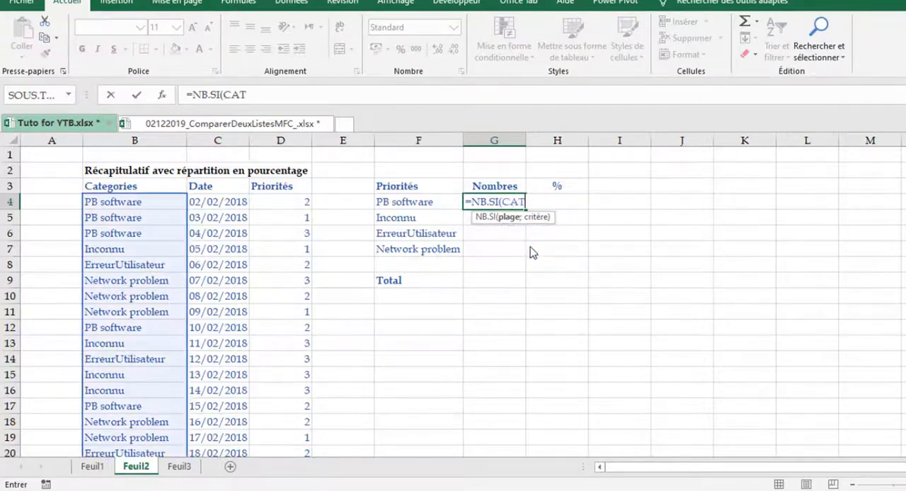
{"action": "key", "text": "ctrl"}
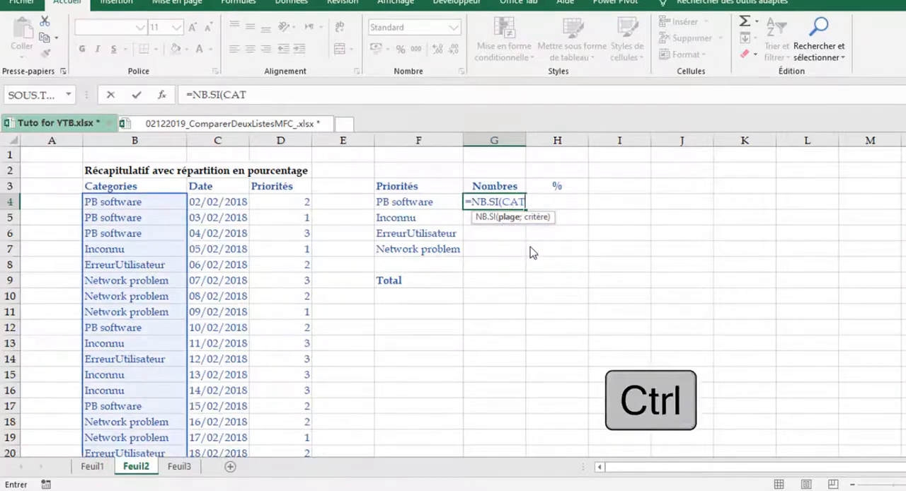
{"action": "type", "text": ";"}
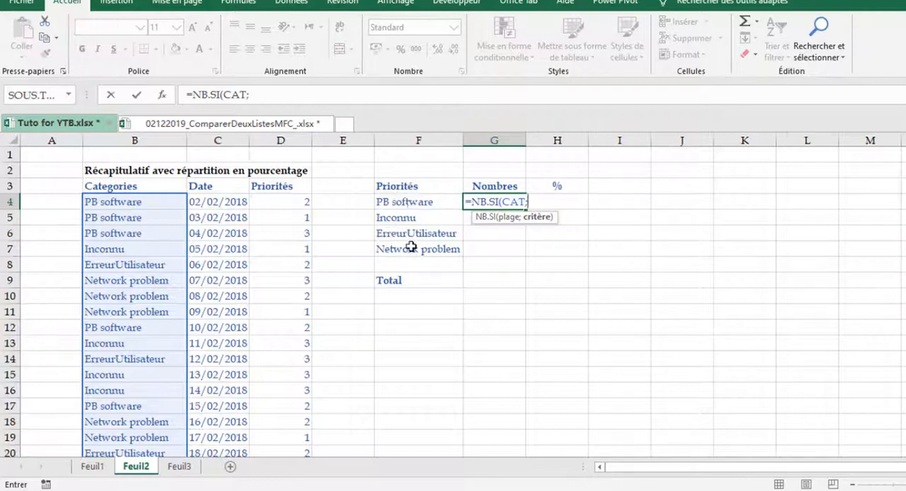
{"action": "left_click", "coordinate": [408, 202]}
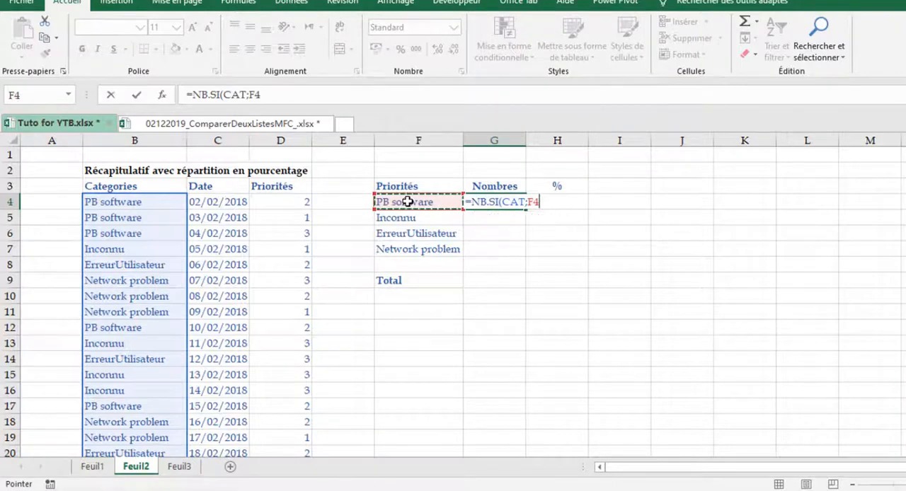
{"action": "key", "text": "ctrl+Return"}
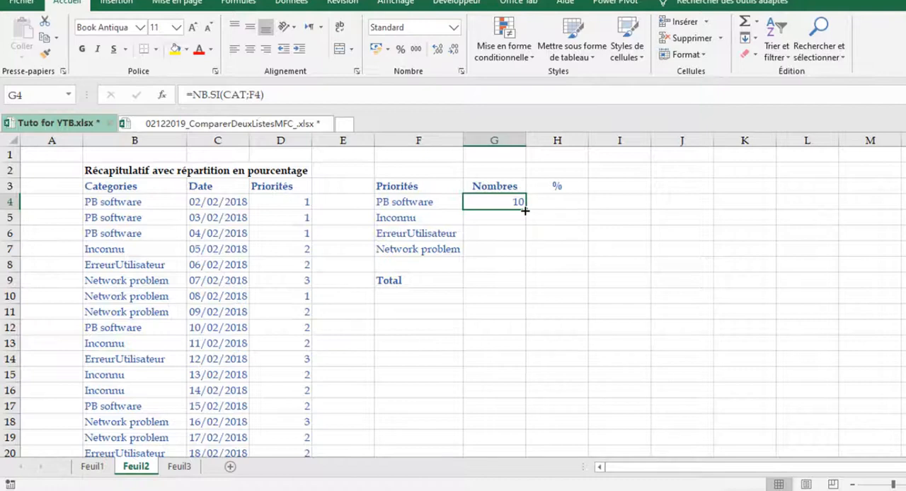
{"action": "left_click_drag", "start_coordinate": [524, 210], "coordinate": [525, 257]}
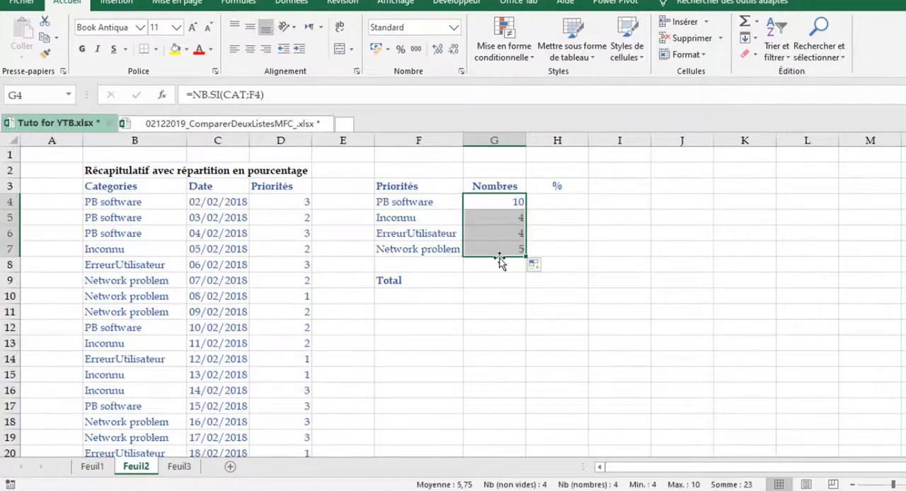
Insert an automatic sum of the Nombres column in G9, beside the Total label
{"action": "left_click", "coordinate": [521, 283]}
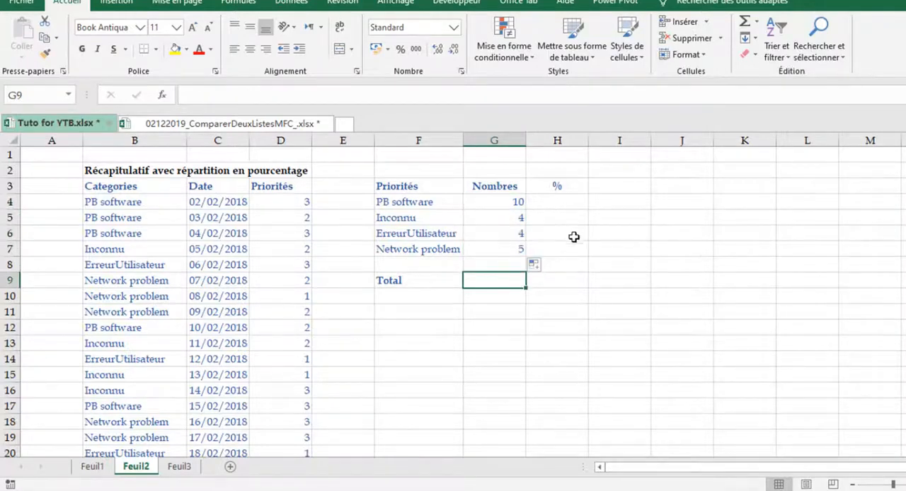
{"action": "left_click", "coordinate": [574, 203]}
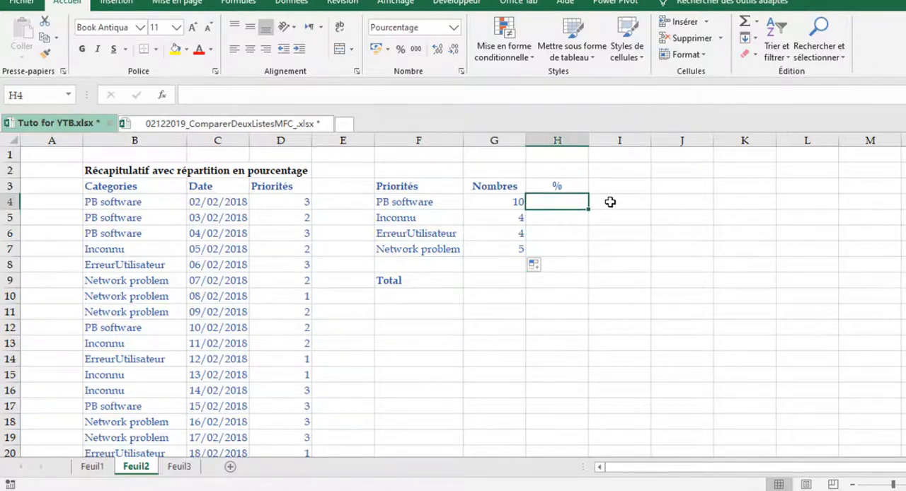
{"action": "left_click", "coordinate": [504, 281]}
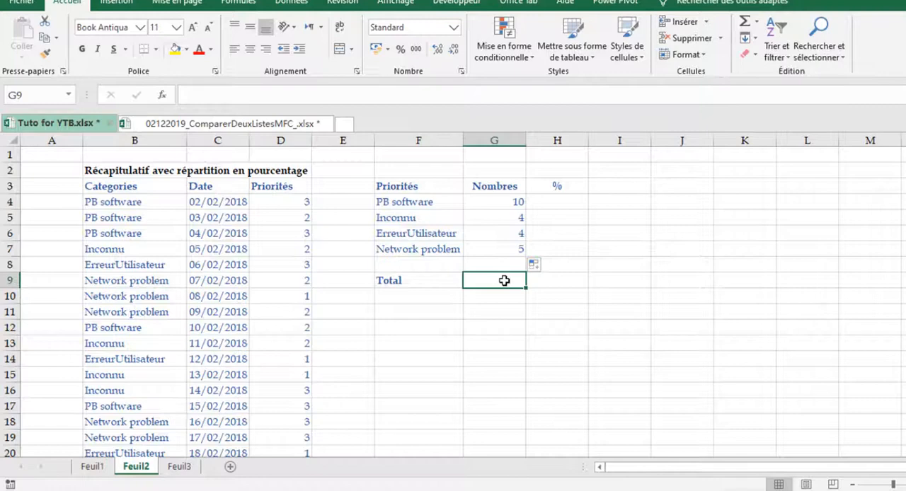
{"action": "key", "text": "alt+equal"}
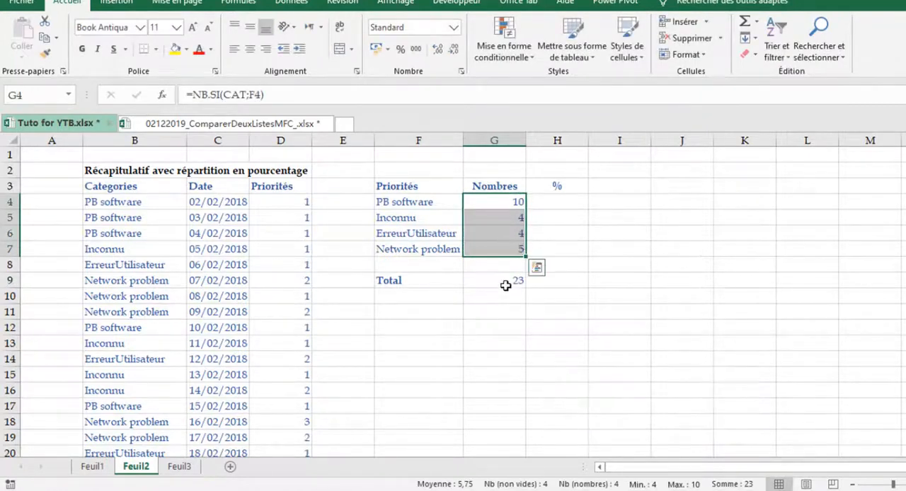
Correct the total formula in G9 to =SOMME(G4:G7) so that it leaves out the header cell
{"action": "left_click", "coordinate": [505, 285]}
{"action": "key", "text": "F2"}
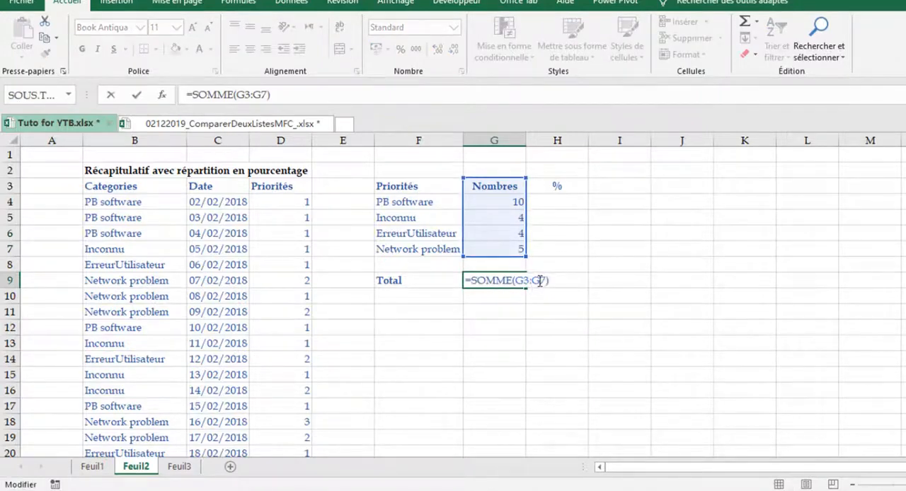
{"action": "left_click_drag", "start_coordinate": [544, 284], "coordinate": [519, 284]}
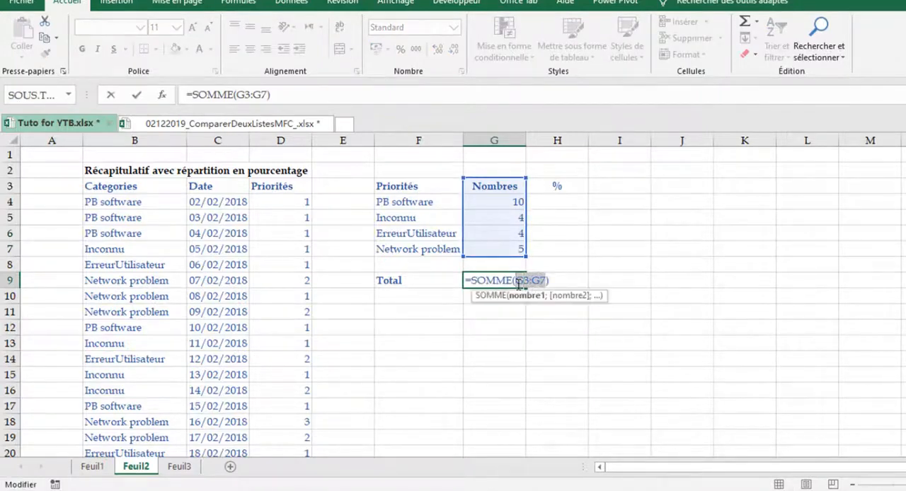
{"action": "key", "text": "BackSpace"}
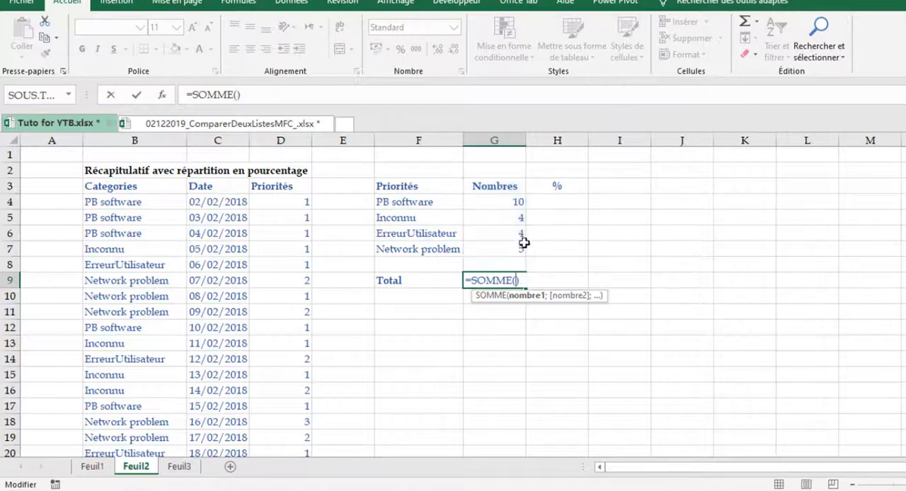
{"action": "left_click_drag", "start_coordinate": [514, 206], "coordinate": [520, 249]}
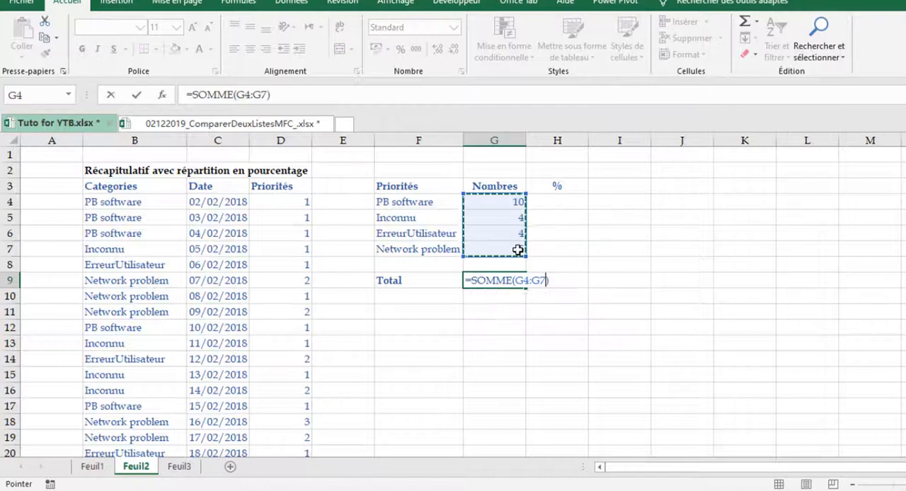
{"action": "key", "text": "Return"}
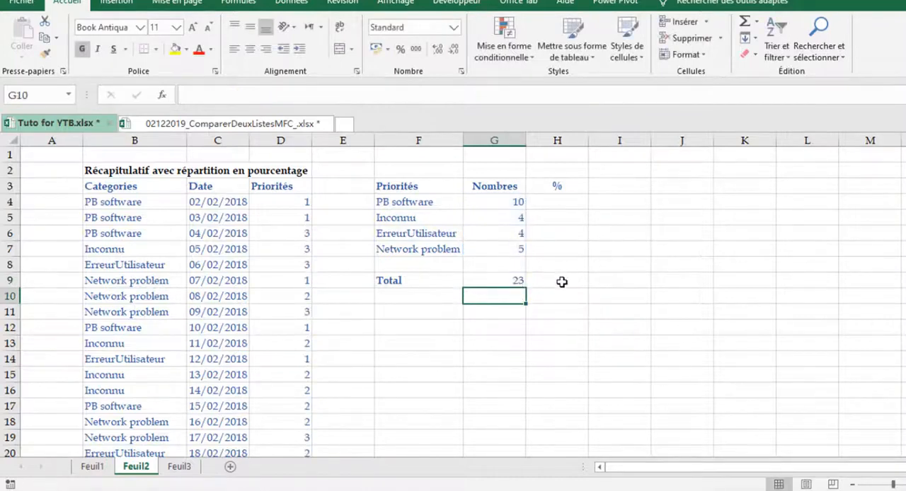
Copy the total formula from G9 across to H9 and format H9 as a percentage
{"action": "key", "text": "Up"}
{"action": "key", "text": "Right"}
{"action": "left_click", "coordinate": [505, 281]}
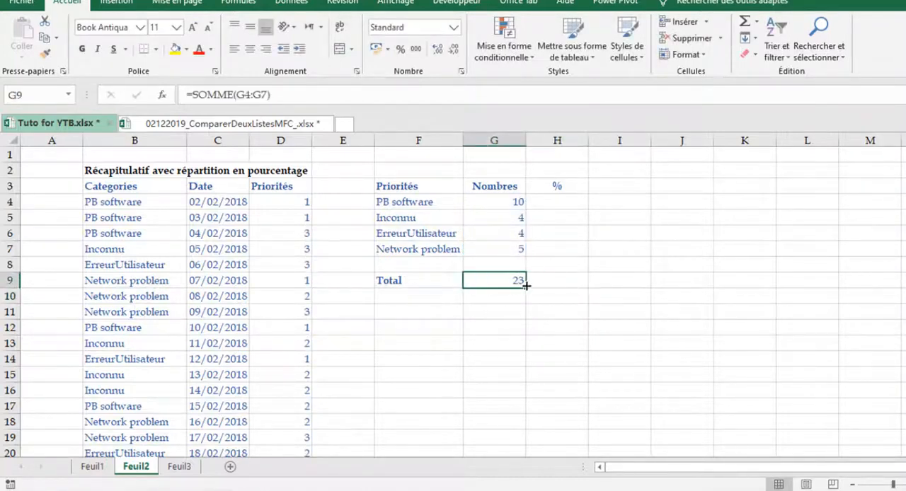
{"action": "left_click_drag", "start_coordinate": [527, 285], "coordinate": [581, 282]}
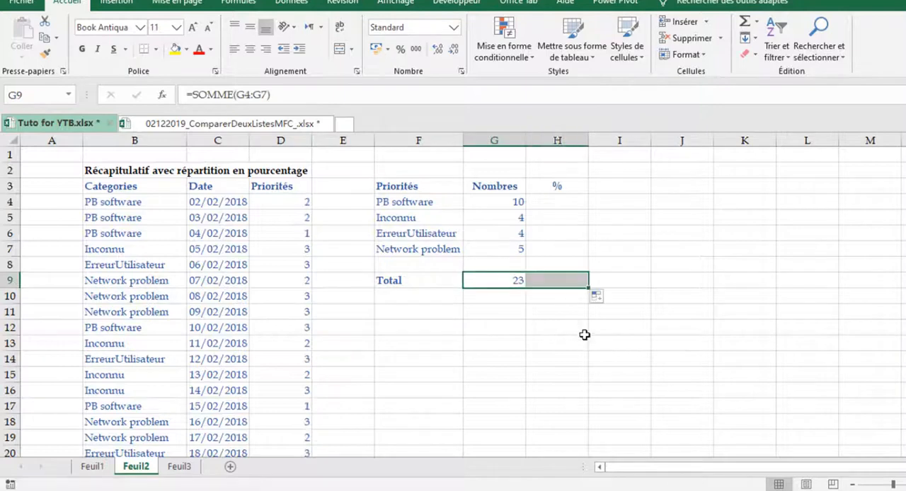
{"action": "left_click", "coordinate": [570, 281]}
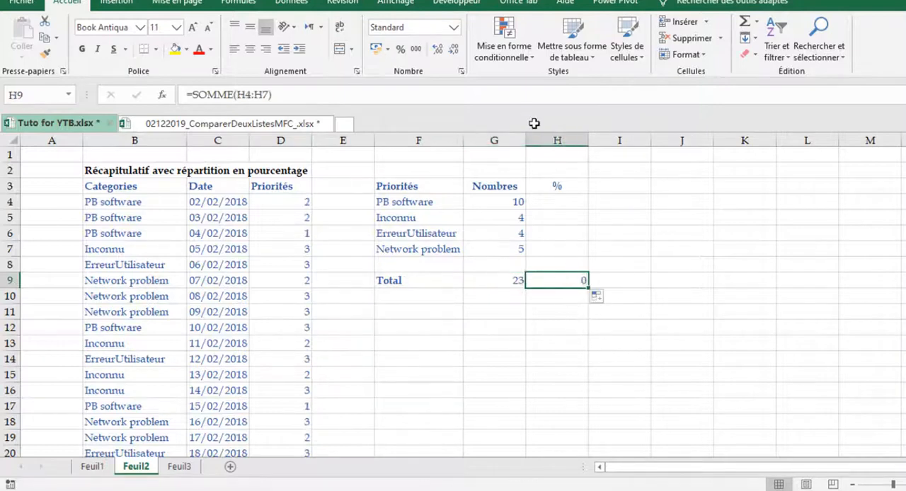
{"action": "left_click", "coordinate": [401, 49]}
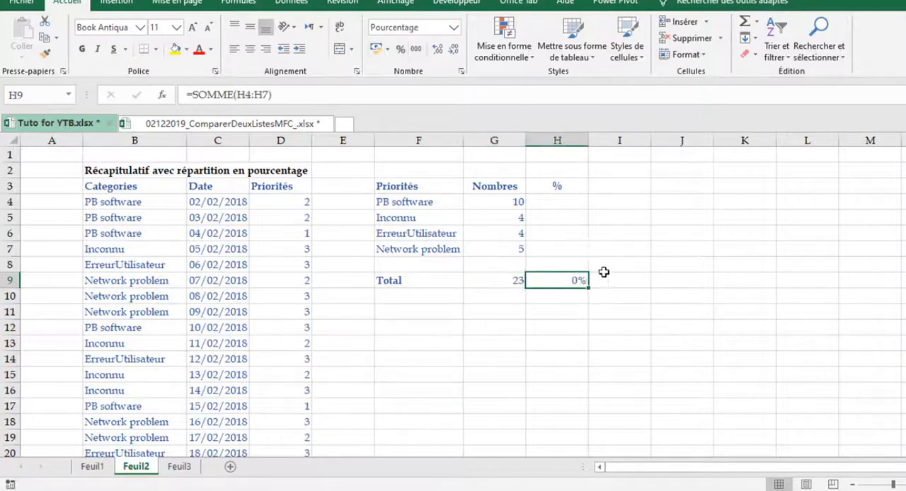
{"action": "left_click", "coordinate": [580, 204]}
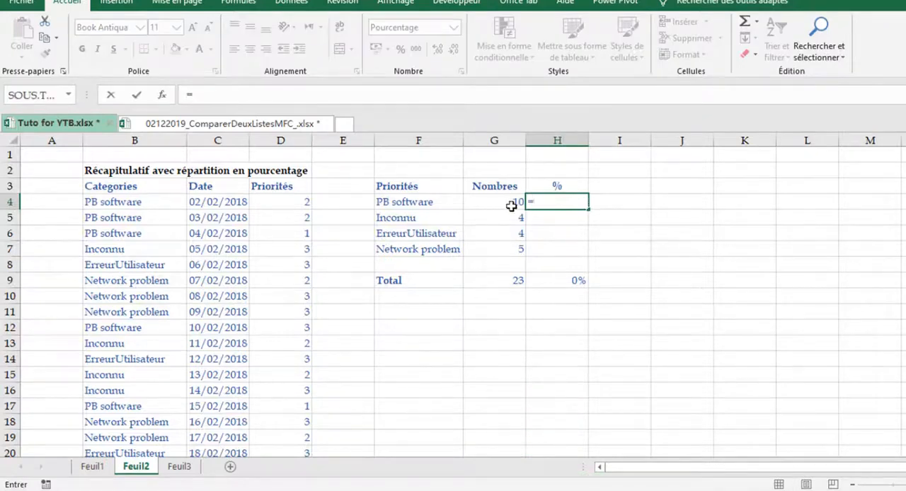
{"action": "key", "text": "Escape"}
{"action": "left_click", "coordinate": [668, 227]}
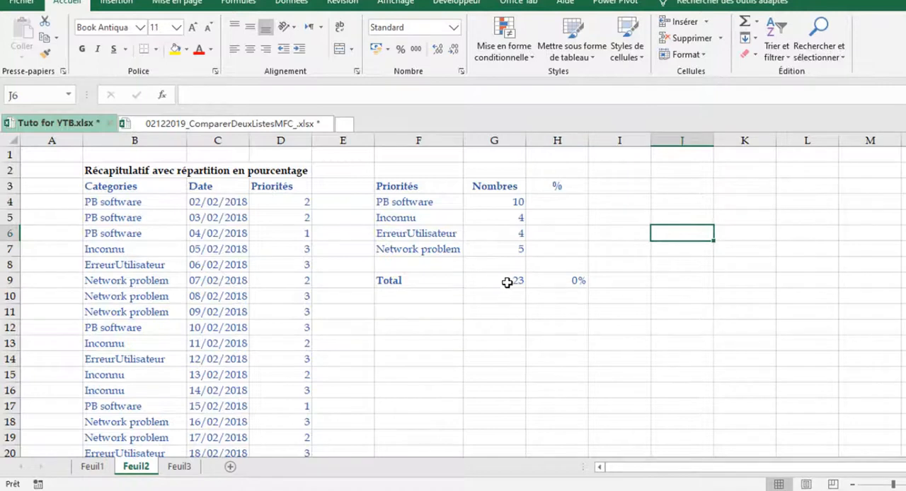
Create a named cell from the selection F9:G9, using the Total label in the left column as the name
{"action": "left_click_drag", "start_coordinate": [415, 279], "coordinate": [504, 284]}
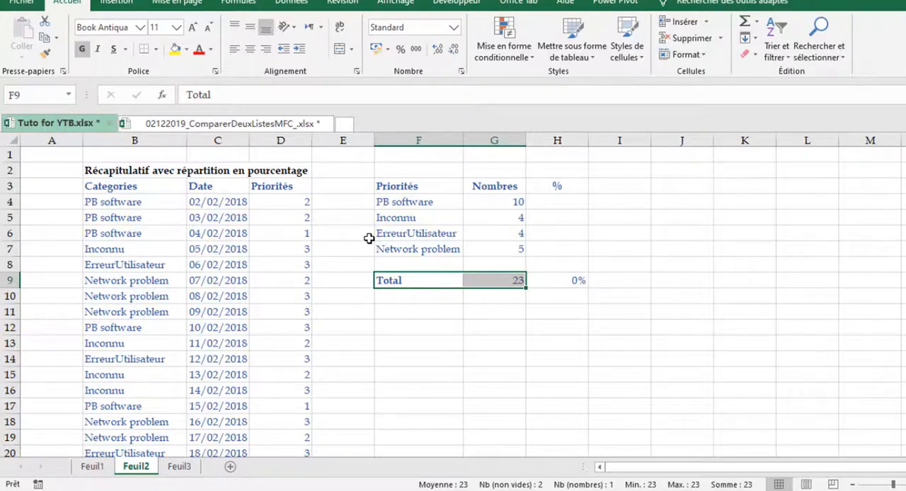
{"action": "key", "text": "ctrl+shift+F3"}
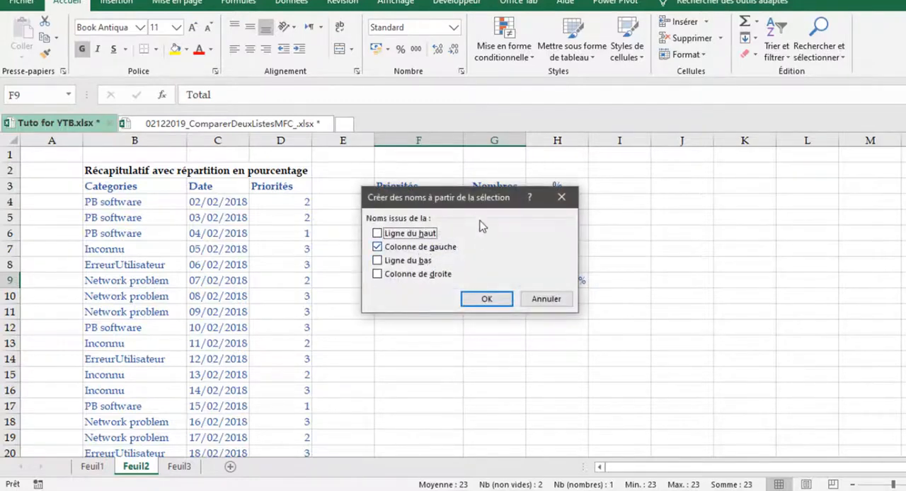
{"action": "left_click_drag", "start_coordinate": [455, 201], "coordinate": [676, 178]}
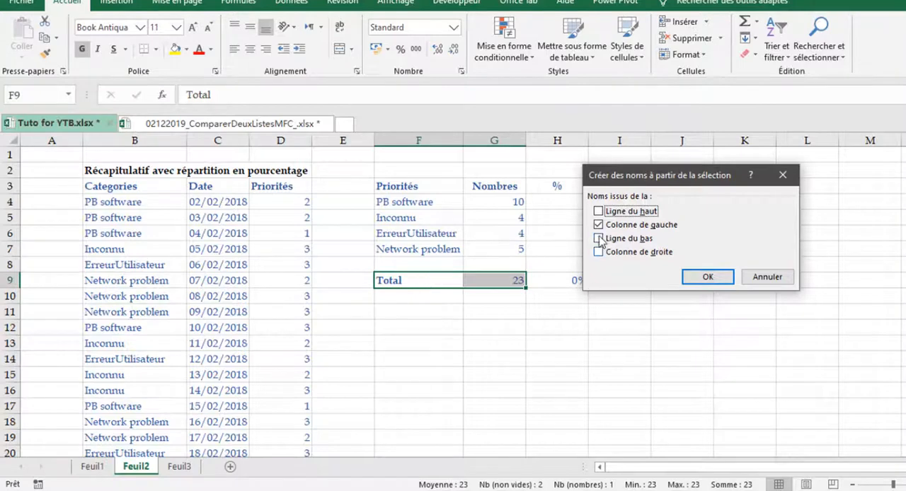
{"action": "left_click", "coordinate": [708, 279]}
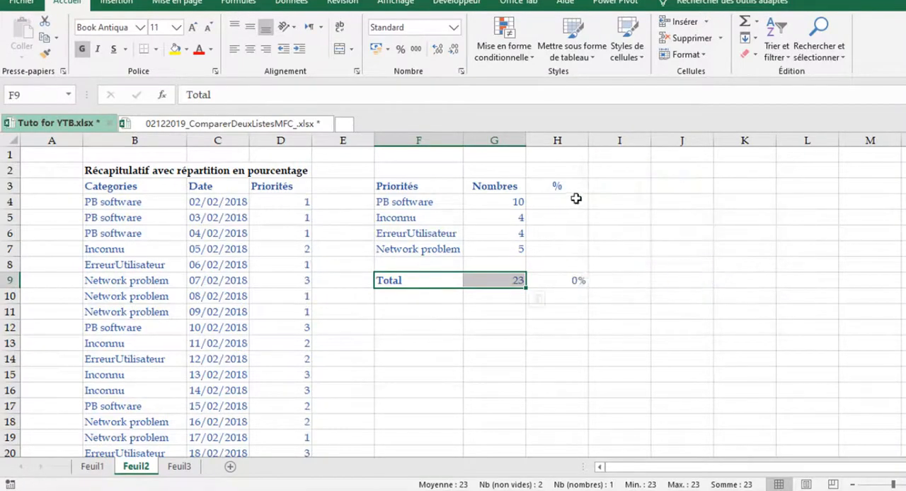
Enter the formula =G4/Total in H4 to calculate the PB software share from the named total
{"action": "left_click", "coordinate": [576, 199]}
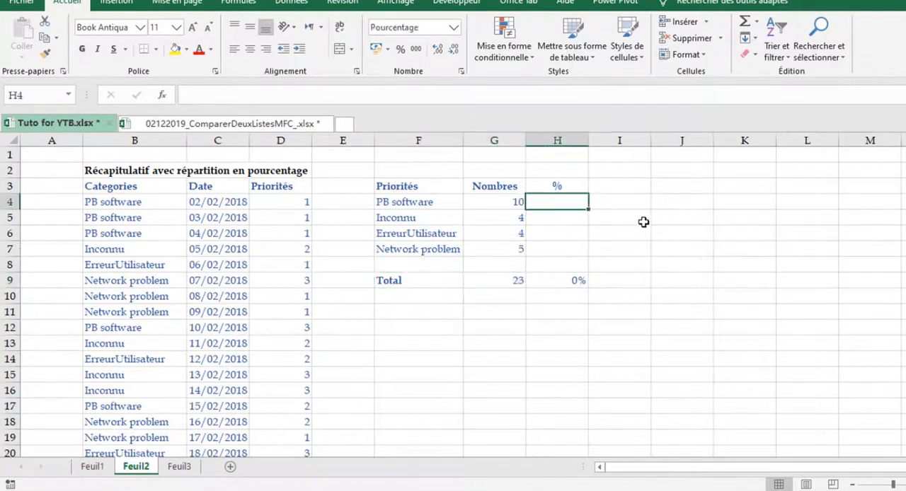
{"action": "type", "text": "="}
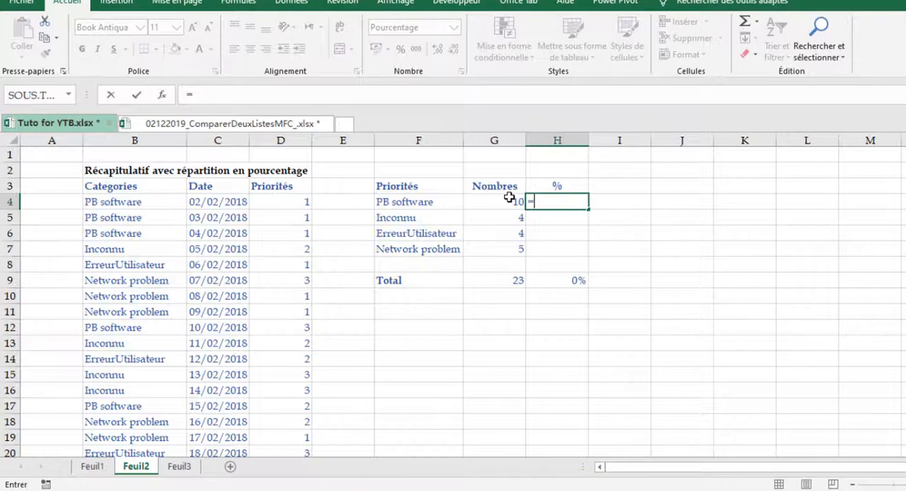
{"action": "left_click", "coordinate": [509, 198]}
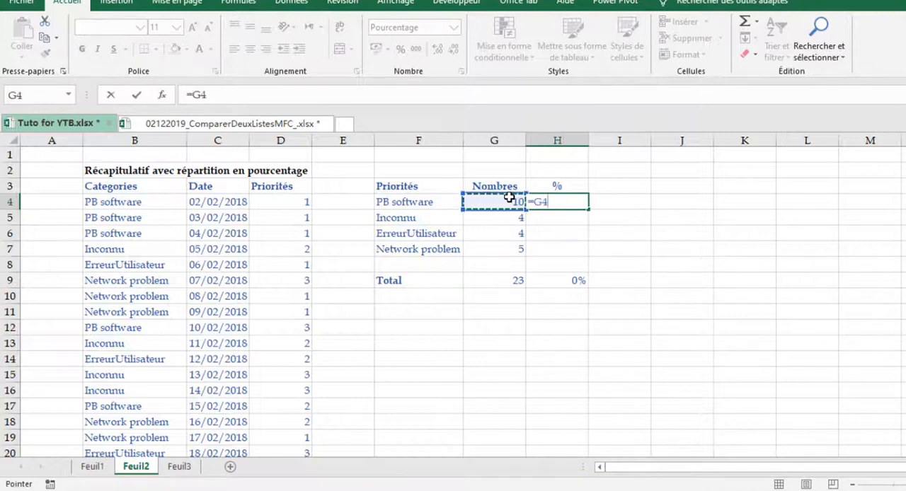
{"action": "key", "text": "F8"}
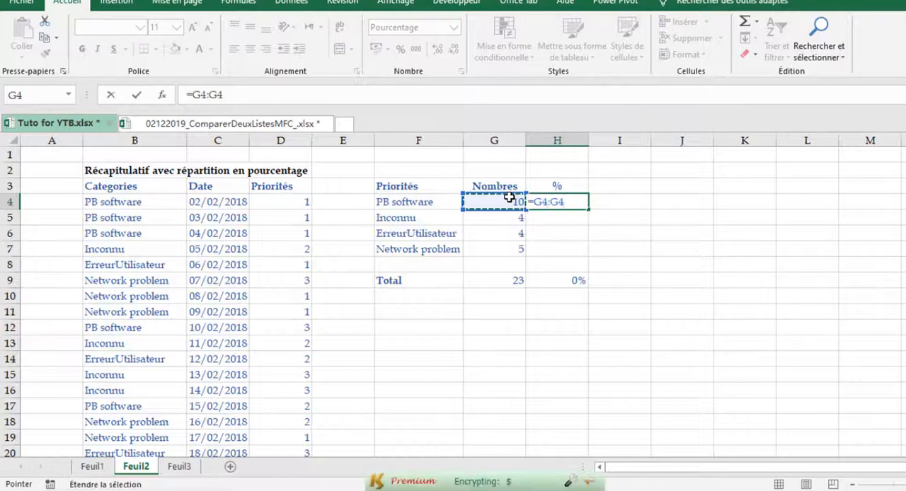
{"action": "key", "text": "BackSpace"}
{"action": "key", "text": "BackSpace"}
{"action": "key", "text": "BackSpace"}
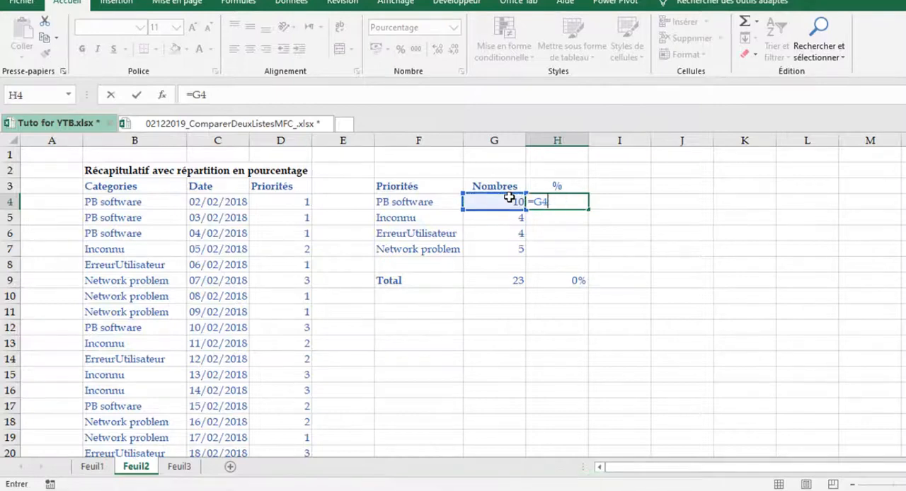
{"action": "type", "text": "/"}
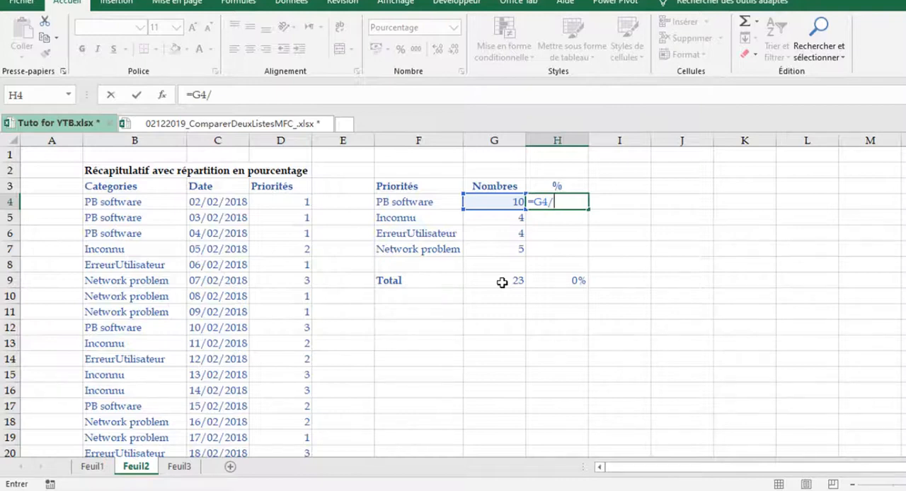
{"action": "type", "text": "t"}
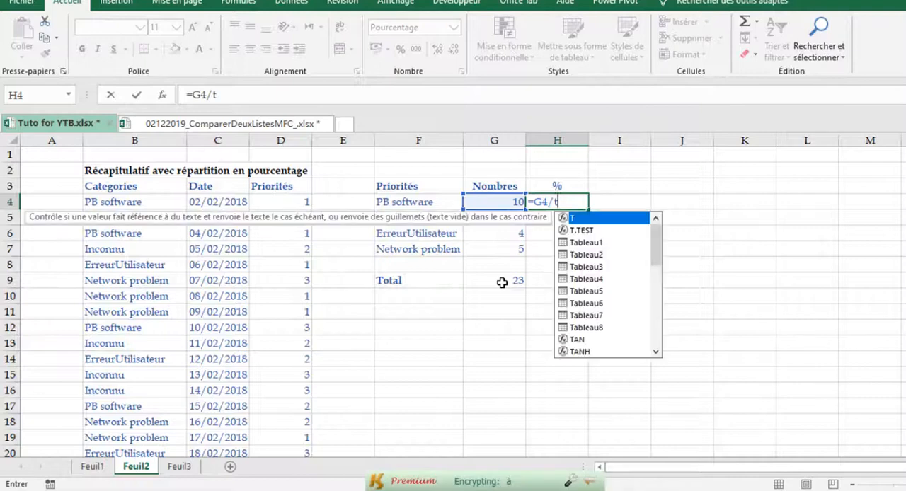
{"action": "type", "text": "ota"}
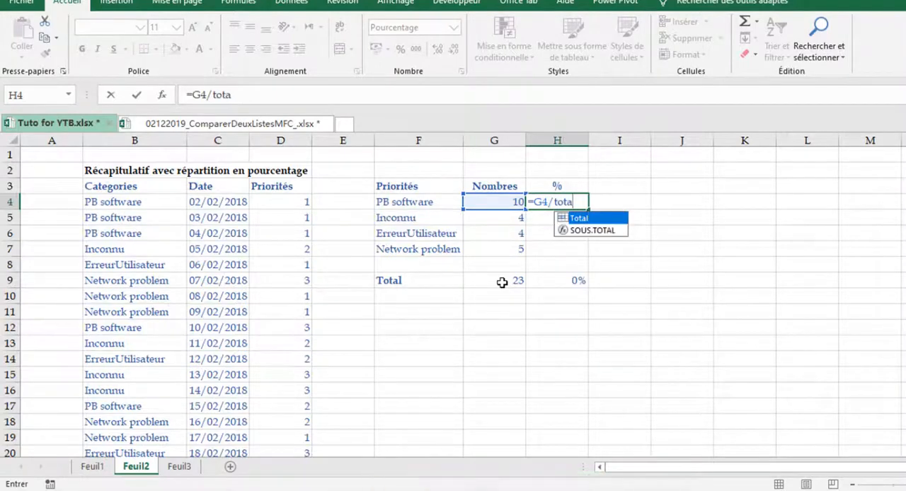
{"action": "key", "text": "Tab"}
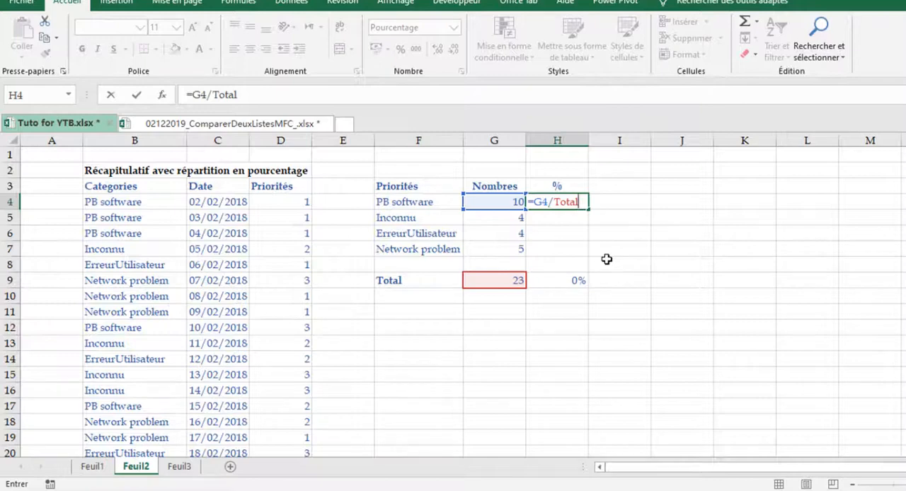
{"action": "key", "text": "Return"}
Copy the percentage formula from H4 down through H7 for the remaining categories
{"action": "left_click", "coordinate": [580, 204]}
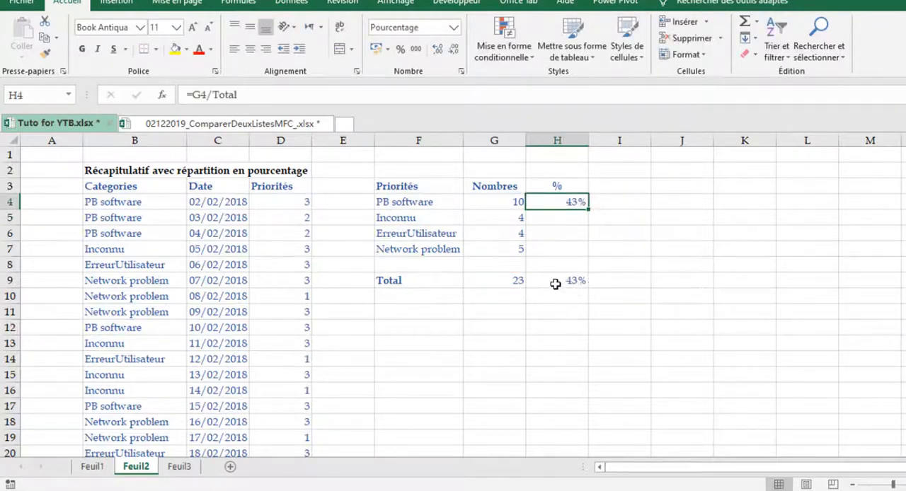
{"action": "left_click_drag", "start_coordinate": [590, 208], "coordinate": [589, 221]}
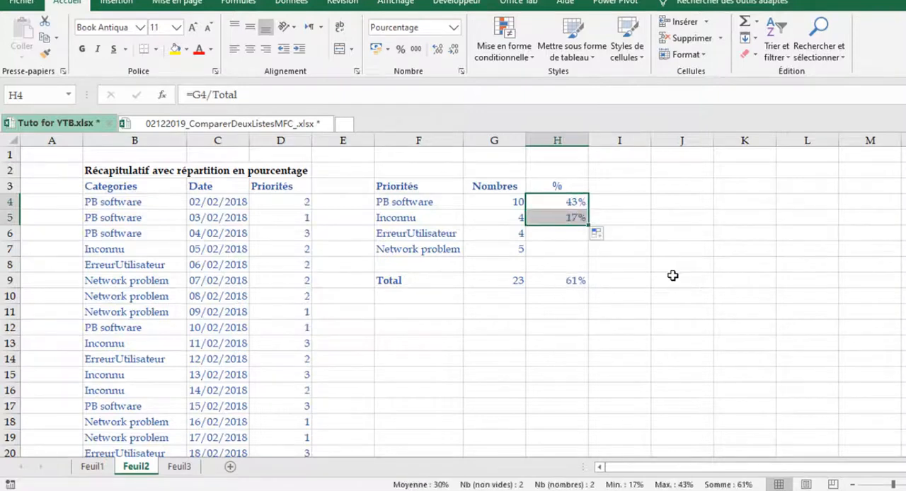
{"action": "left_click_drag", "start_coordinate": [587, 226], "coordinate": [591, 259]}
{"action": "left_click_drag", "start_coordinate": [648, 259], "coordinate": [647, 260]}
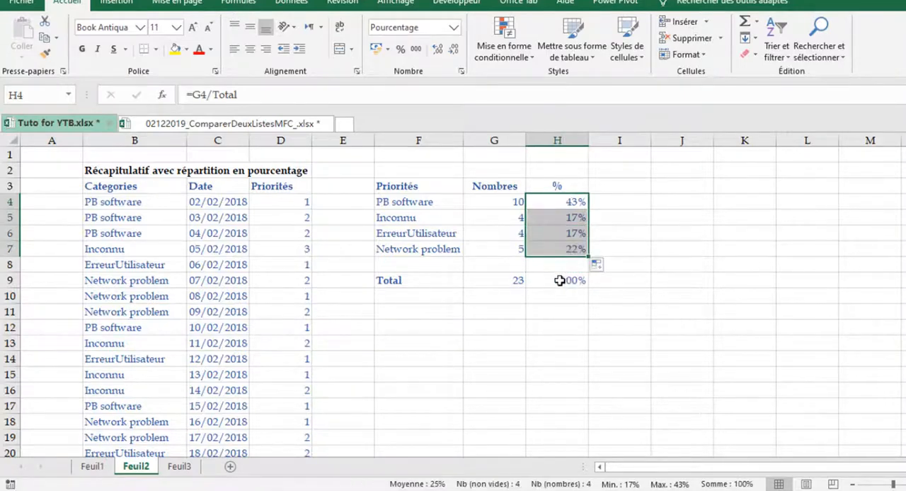
Examine the formulas behind the totals in G9 and H9 and the percentage shares in H4:H7
{"action": "left_click", "coordinate": [515, 281]}
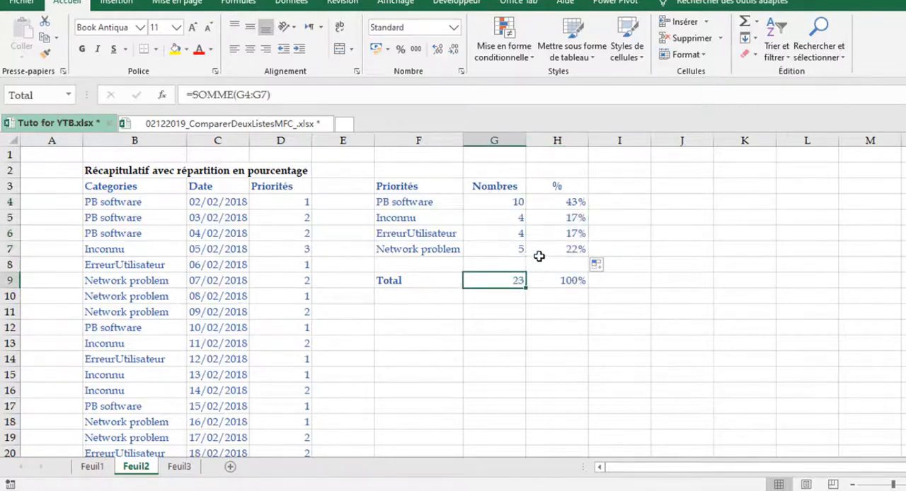
{"action": "left_click", "coordinate": [584, 280]}
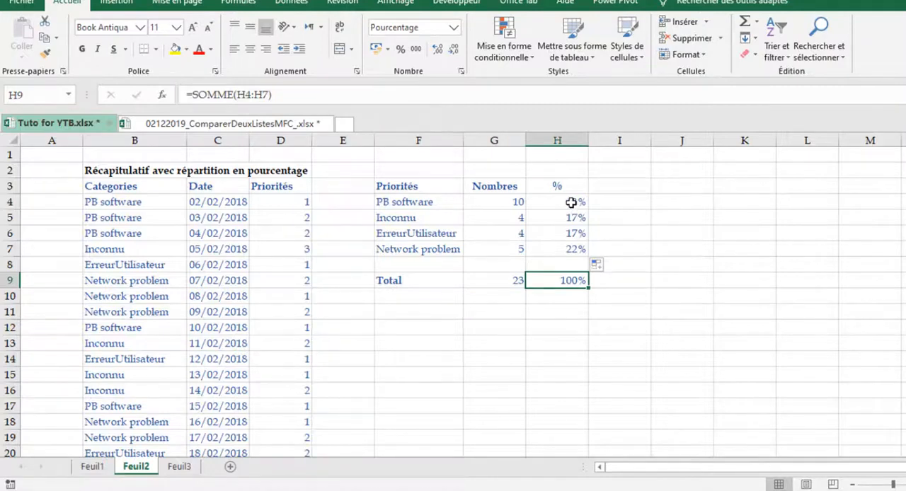
{"action": "left_click_drag", "start_coordinate": [571, 203], "coordinate": [571, 256]}
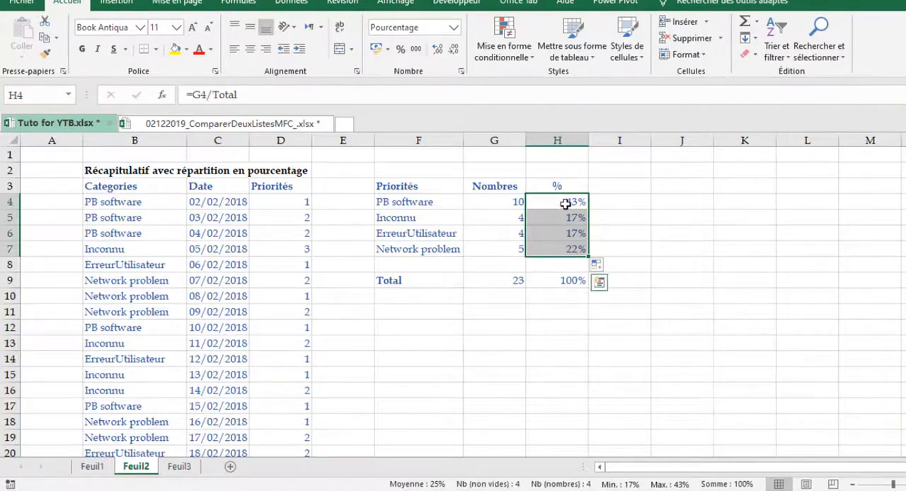
{"action": "left_click_drag", "start_coordinate": [566, 204], "coordinate": [565, 247]}
{"action": "left_click", "coordinate": [708, 275]}
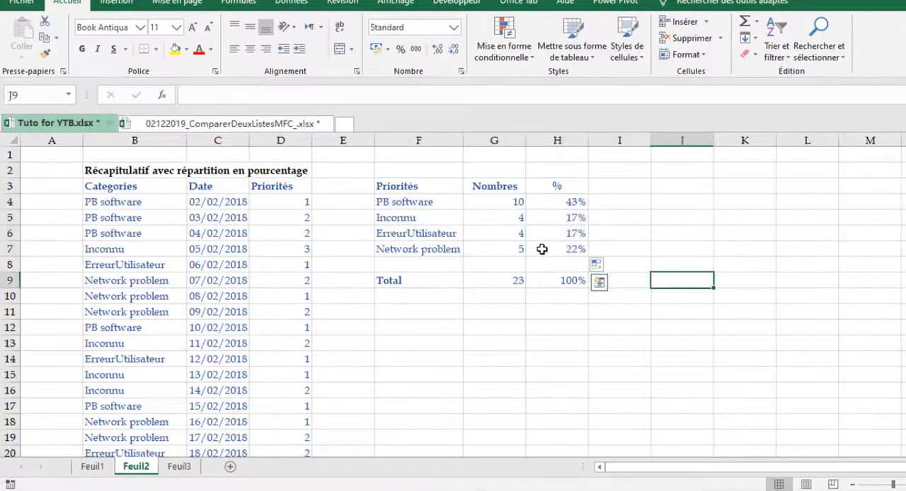
{"action": "left_click", "coordinate": [569, 203]}
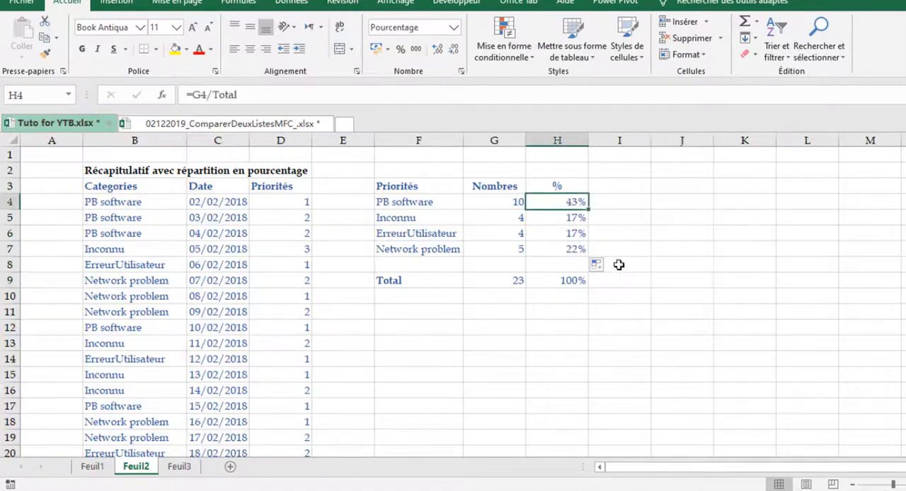
{"action": "left_click", "coordinate": [568, 254]}
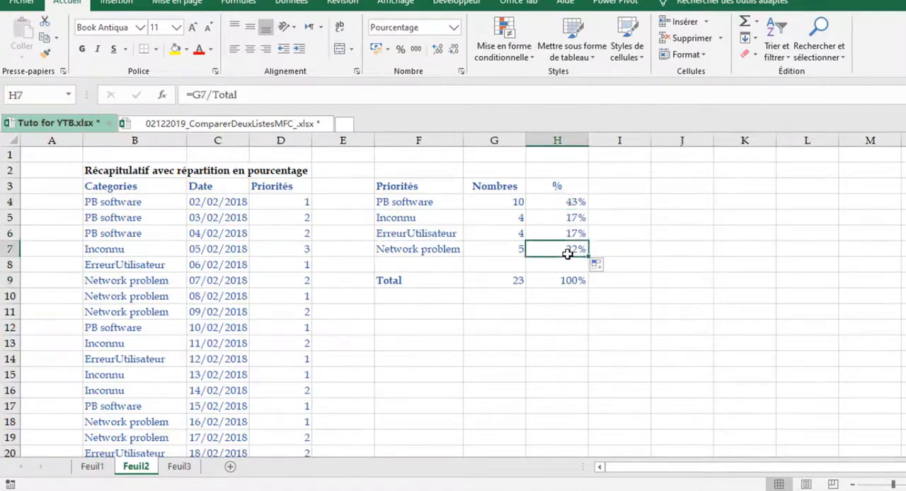
{"action": "key", "text": "F2"}
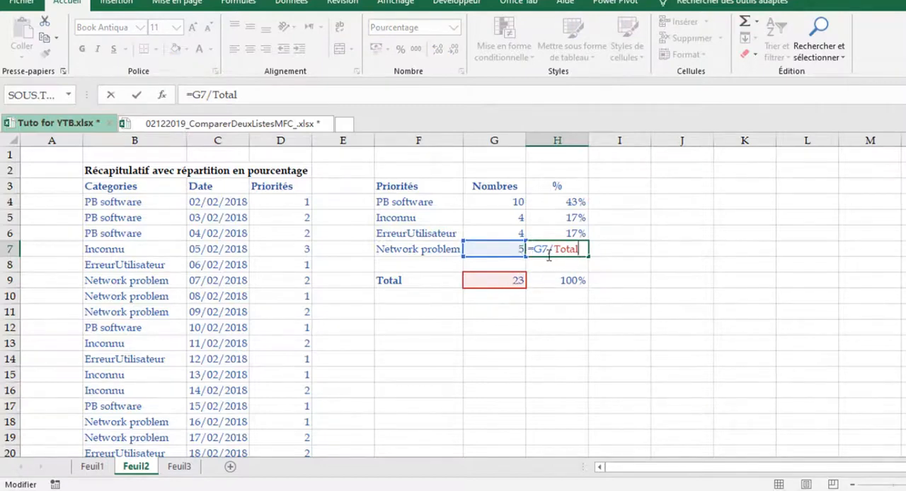
{"action": "key", "text": "ctrl+Return"}
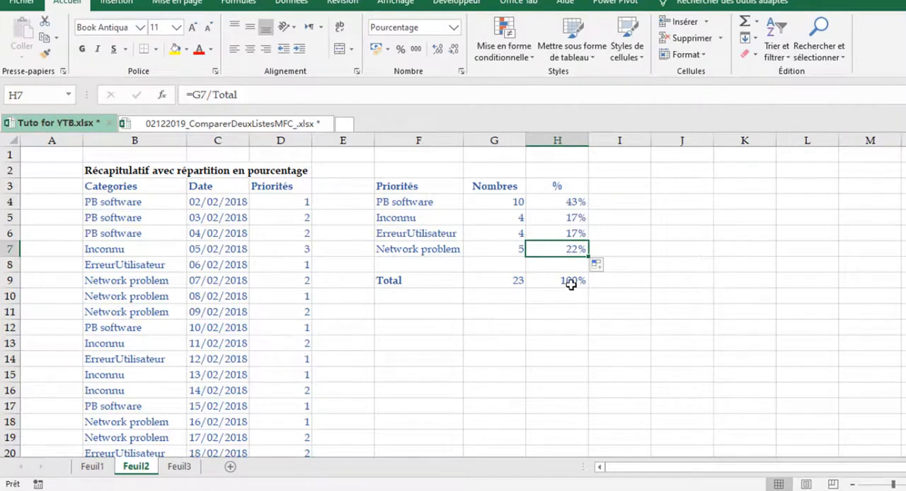
{"action": "left_click", "coordinate": [409, 311]}
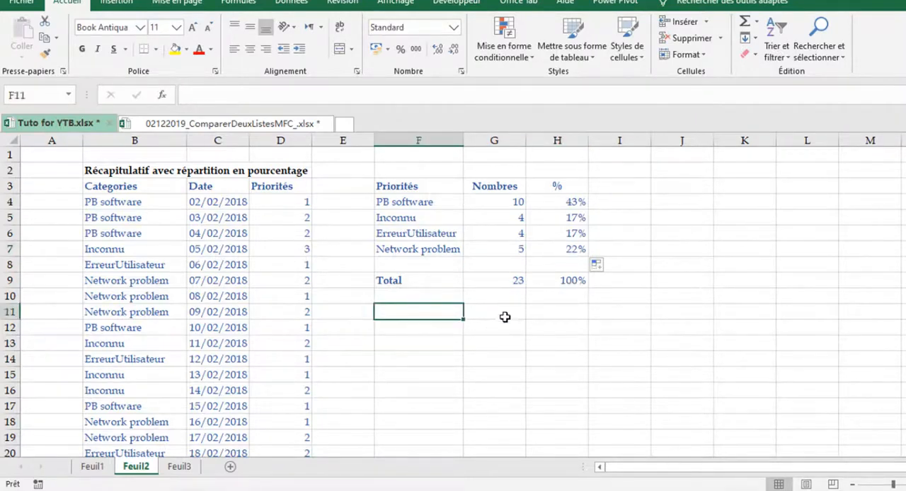
{"action": "left_click_drag", "start_coordinate": [398, 204], "coordinate": [517, 204]}
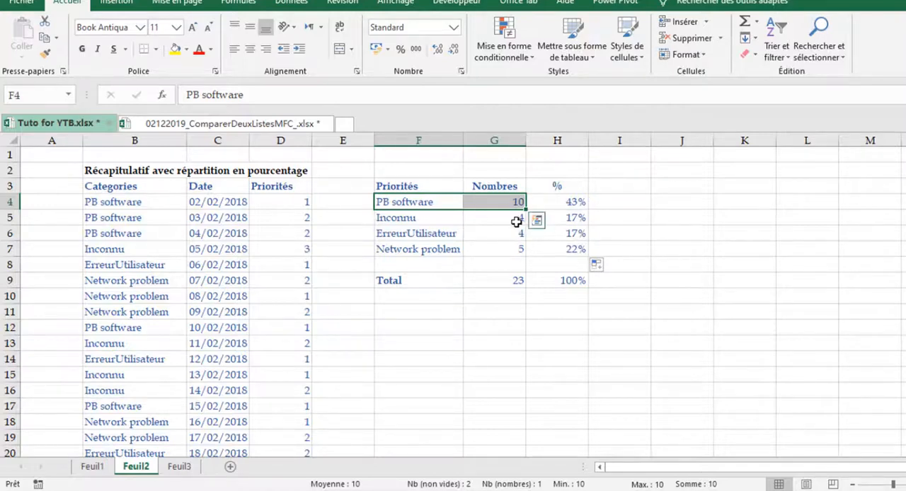
{"action": "left_click", "coordinate": [784, 252]}
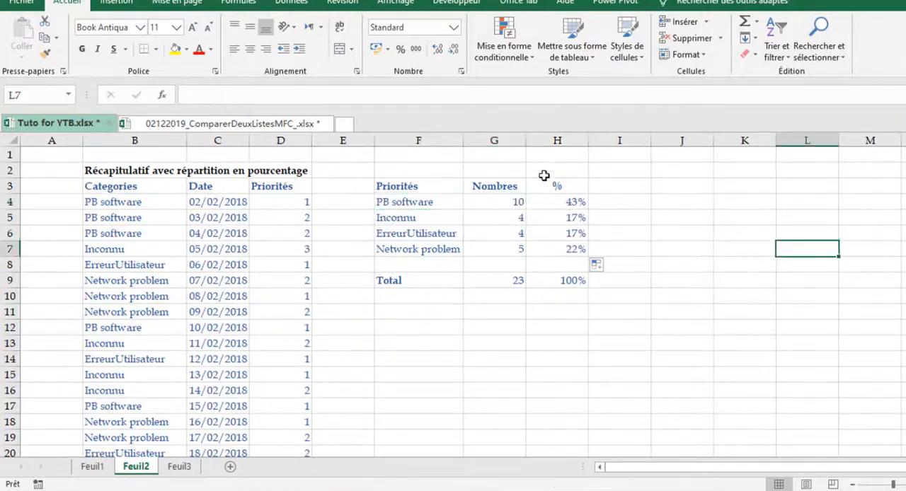
{"action": "left_click", "coordinate": [517, 282]}
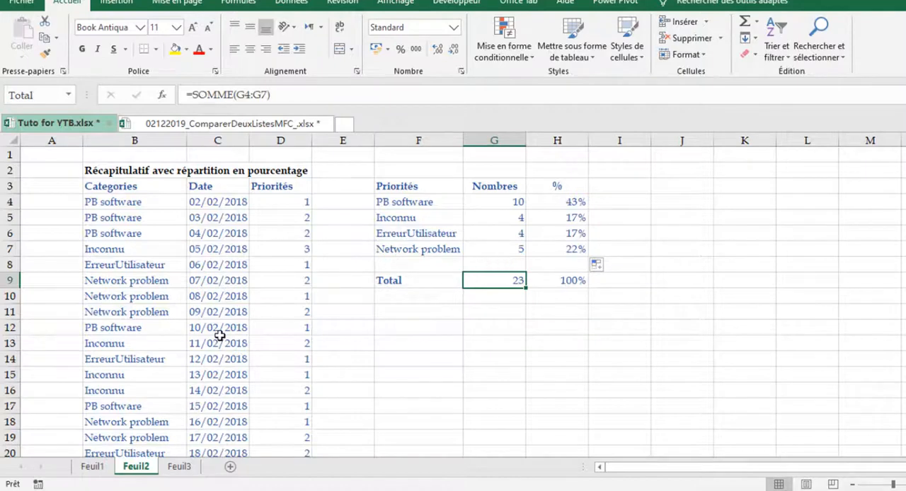
{"action": "left_click", "coordinate": [430, 301]}
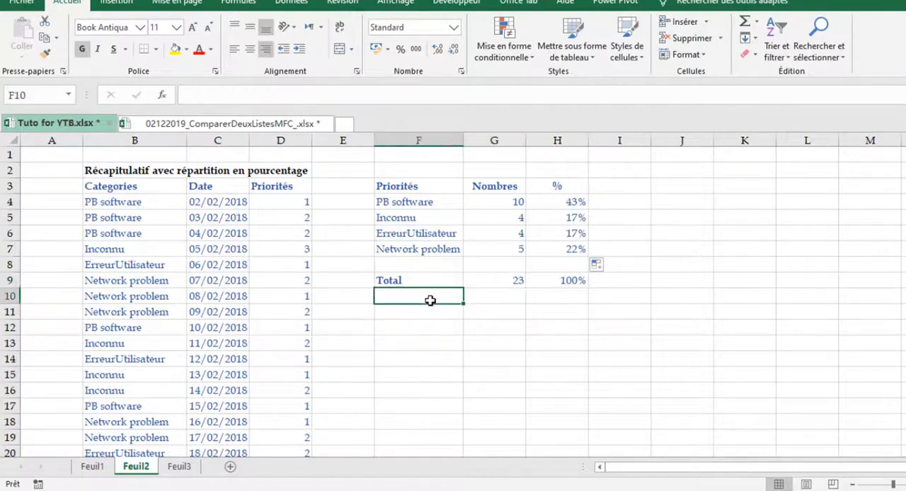
Name the 10% cell E30, above the Commerciaux bonus table, pourcprime
{"action": "scroll", "coordinate": [407, 303], "scroll_direction": "down", "scroll_amount": 2}
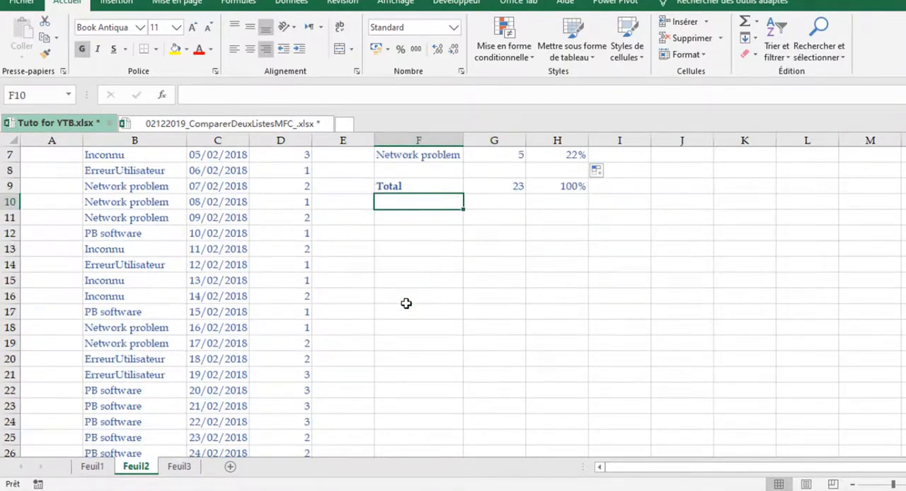
{"action": "scroll", "coordinate": [406, 303], "scroll_direction": "down", "scroll_amount": 6}
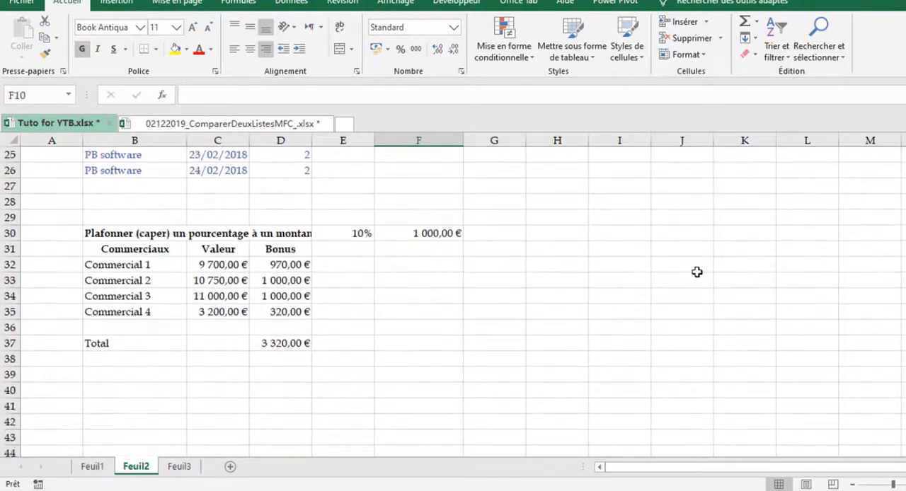
{"action": "left_click", "coordinate": [646, 271]}
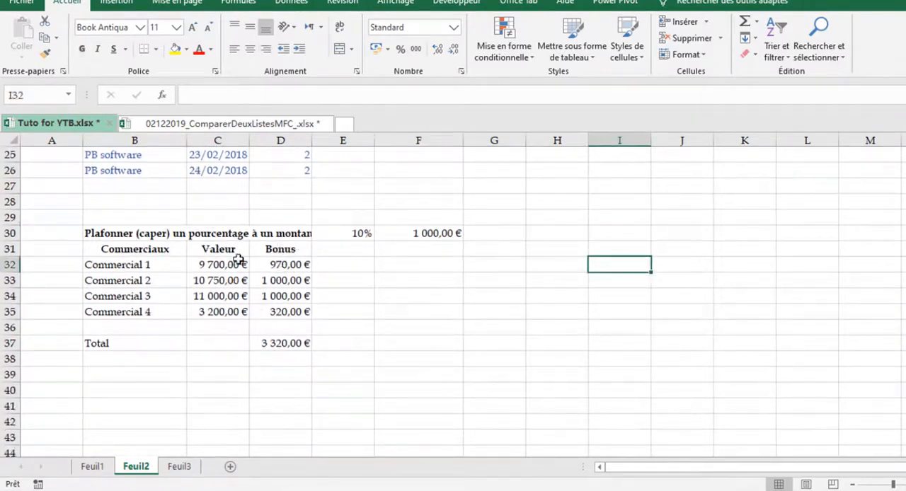
{"action": "left_click", "coordinate": [357, 234]}
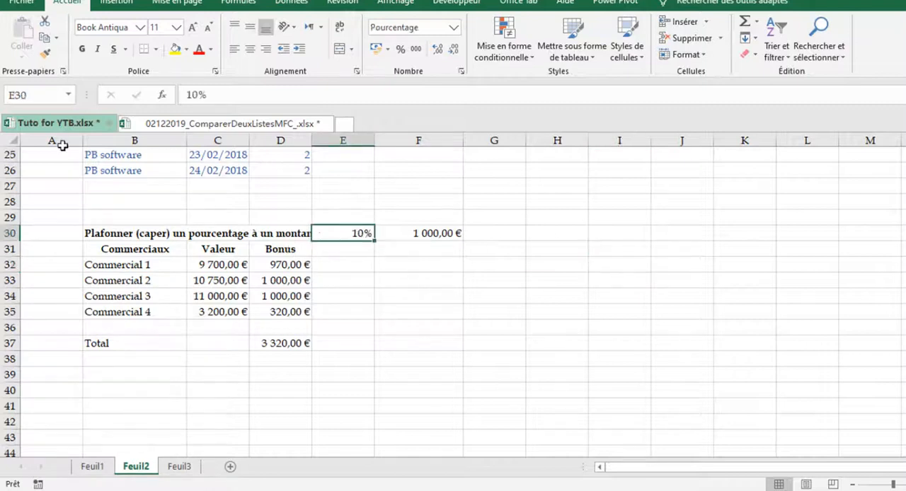
{"action": "left_click", "coordinate": [31, 94]}
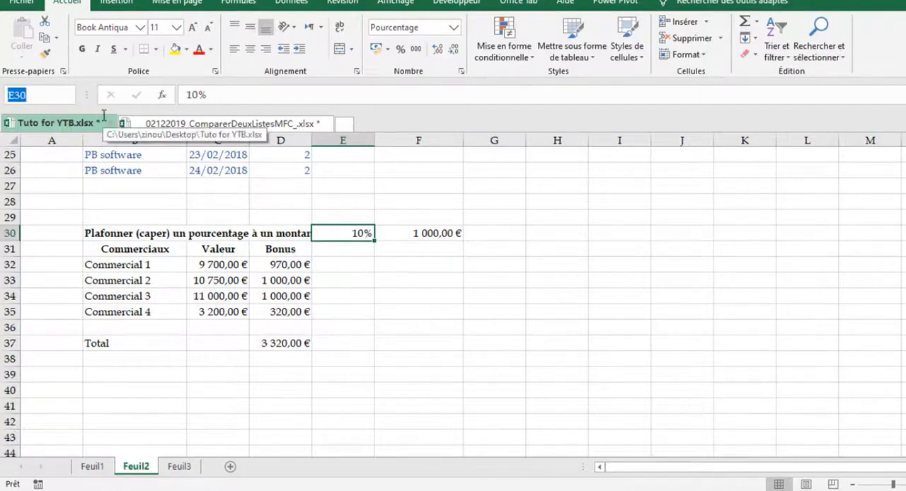
{"action": "type", "text": "pourcentage"}
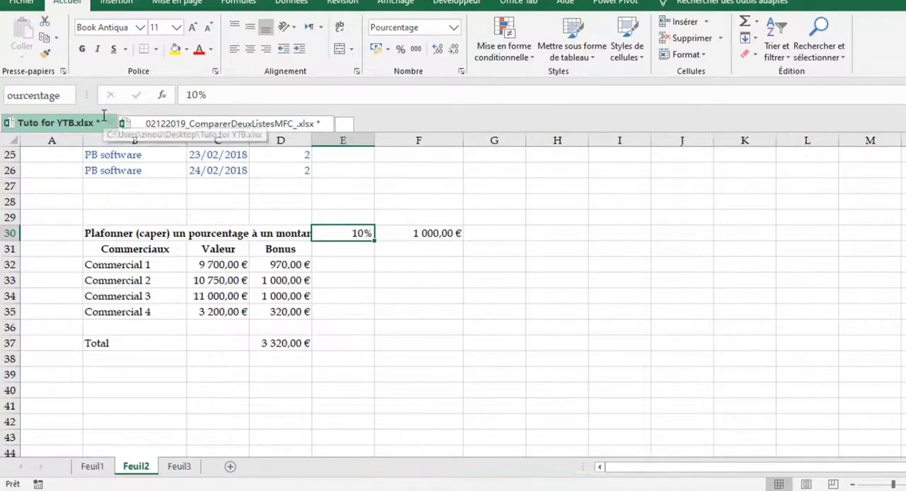
{"action": "key", "text": "BackSpace"}
{"action": "key", "text": "BackSpace"}
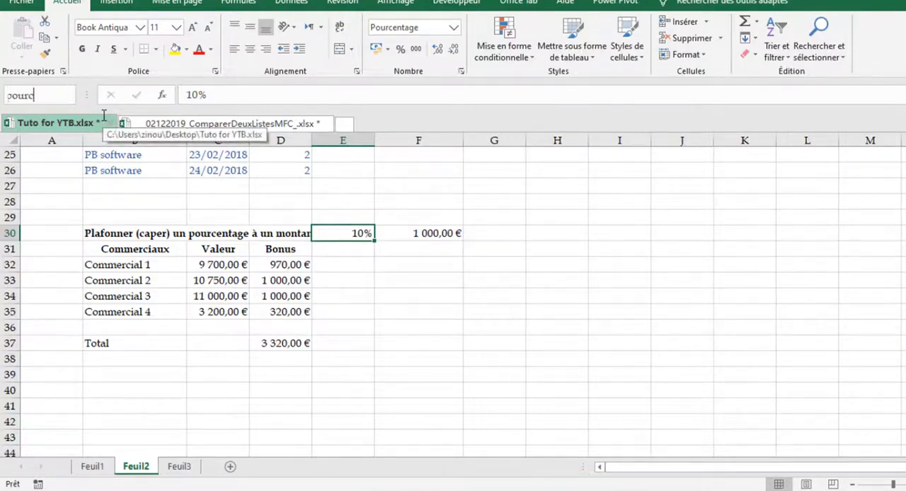
{"action": "type", "text": "prime"}
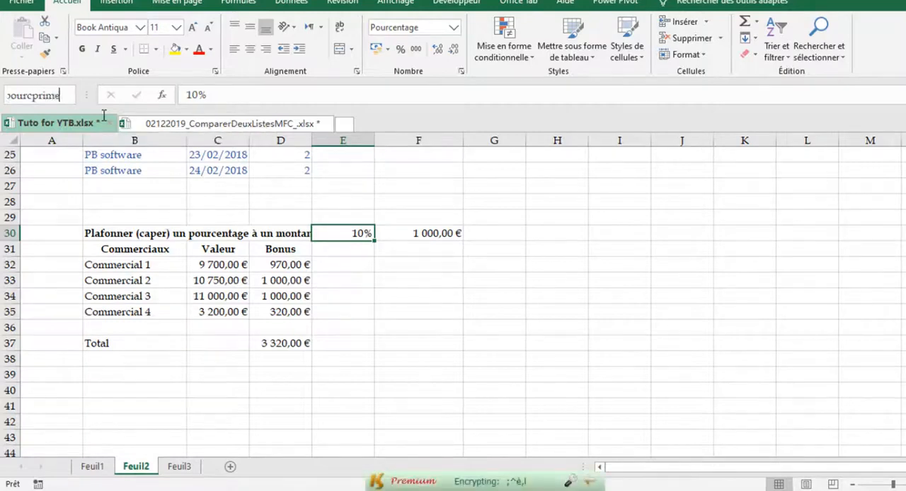
{"action": "key", "text": "Return"}
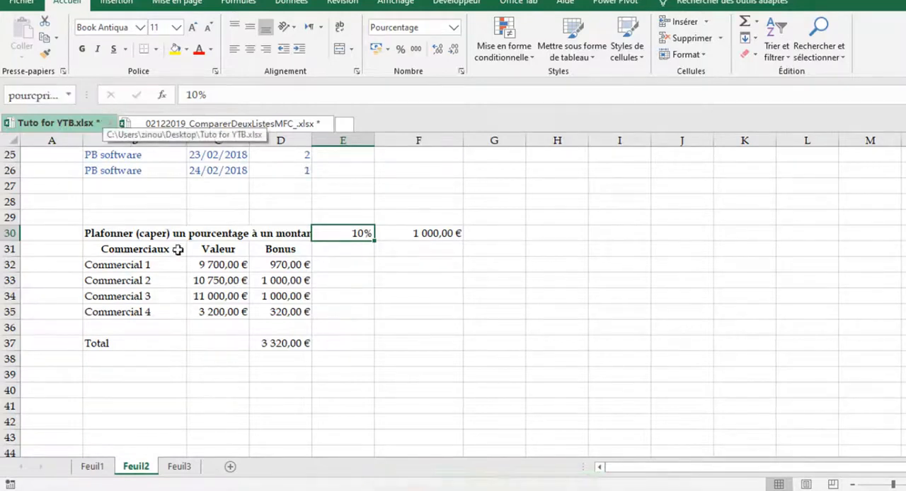
Name the 1 000,00 € cap cell F30, above the Commerciaux bonus table, Bonusprime
{"action": "left_click", "coordinate": [238, 214]}
{"action": "left_click", "coordinate": [429, 233]}
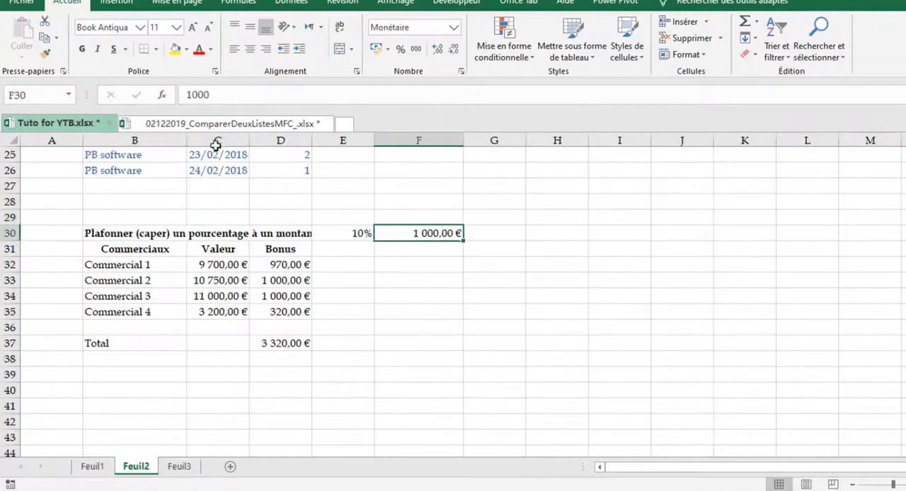
{"action": "left_click", "coordinate": [31, 95]}
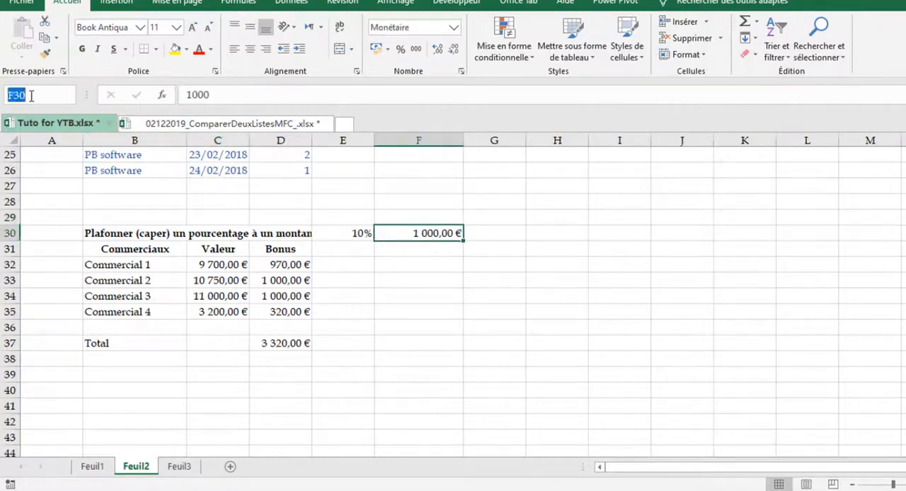
{"action": "type", "text": "h"}
{"action": "type", "text": "prime"}
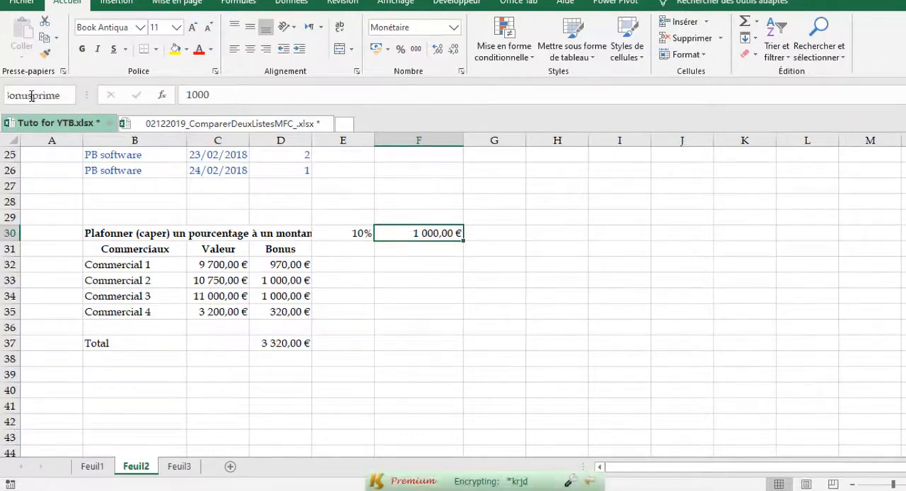
{"action": "key", "text": "Return"}
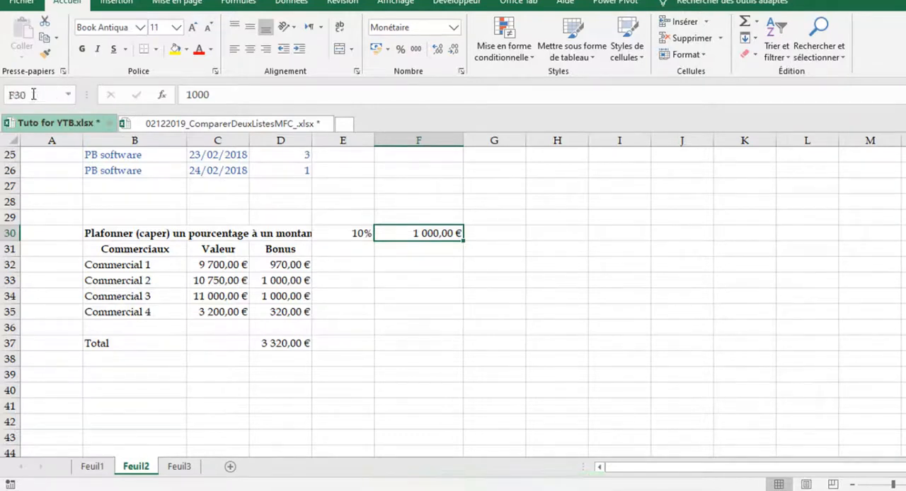
{"action": "left_click", "coordinate": [642, 301]}
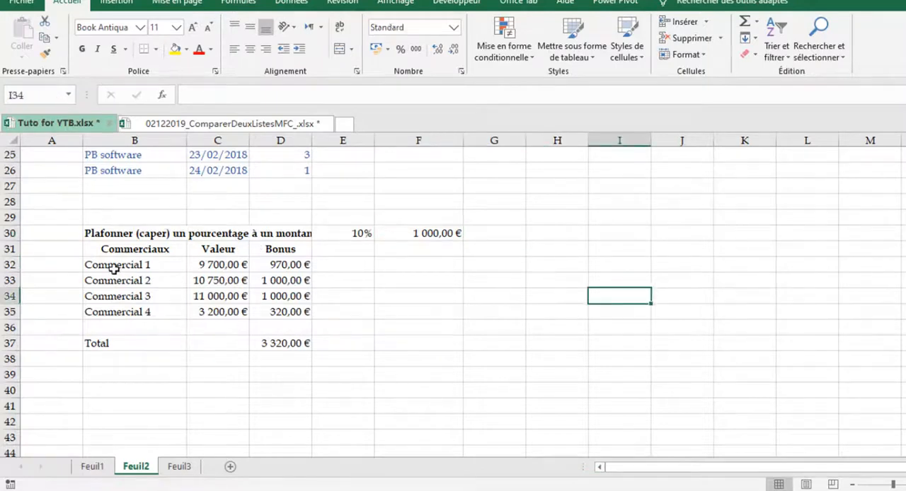
Clear the bonus formulas of Commercial 1 to Commercial 4 in D32:D35
{"action": "left_click_drag", "start_coordinate": [109, 267], "coordinate": [243, 303]}
{"action": "left_click", "coordinate": [266, 281]}
{"action": "left_click_drag", "start_coordinate": [289, 264], "coordinate": [287, 313]}
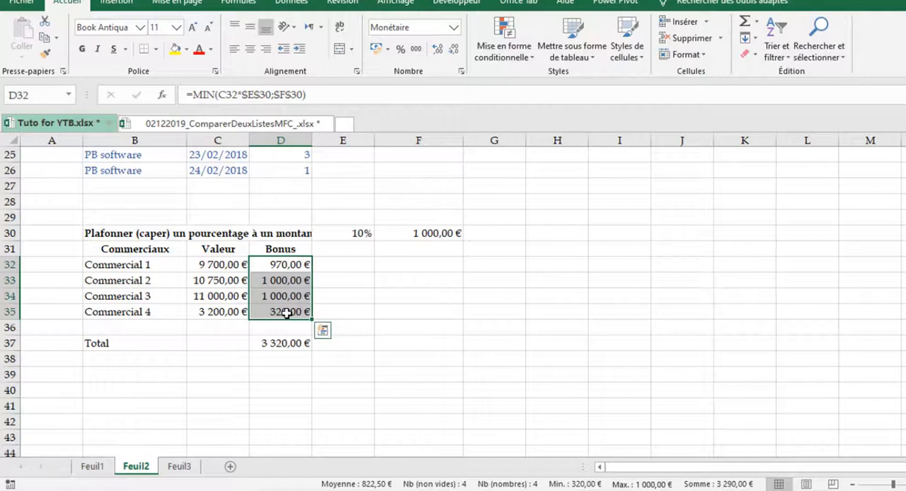
{"action": "key", "text": "Delete"}
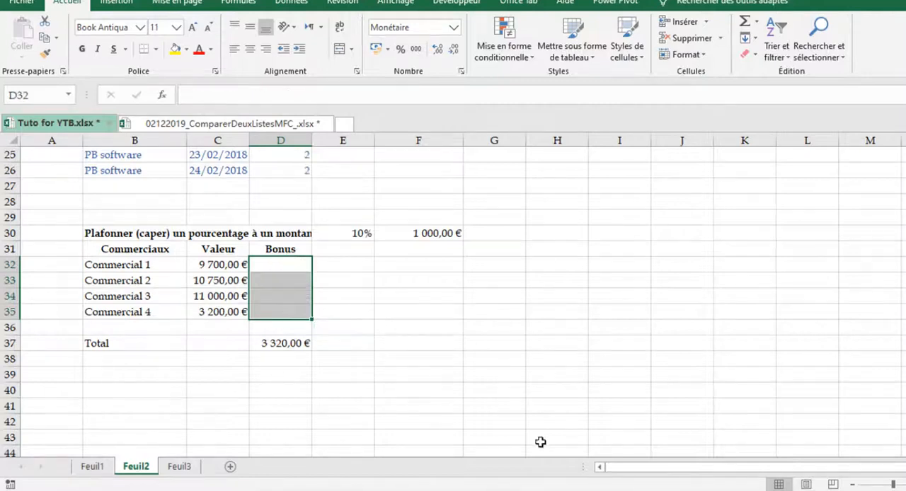
Inspect the subtotal formula in D37 and delete it from the bonus table's Total row
{"action": "left_click", "coordinate": [542, 443]}
{"action": "left_click", "coordinate": [324, 382]}
{"action": "left_click", "coordinate": [284, 345]}
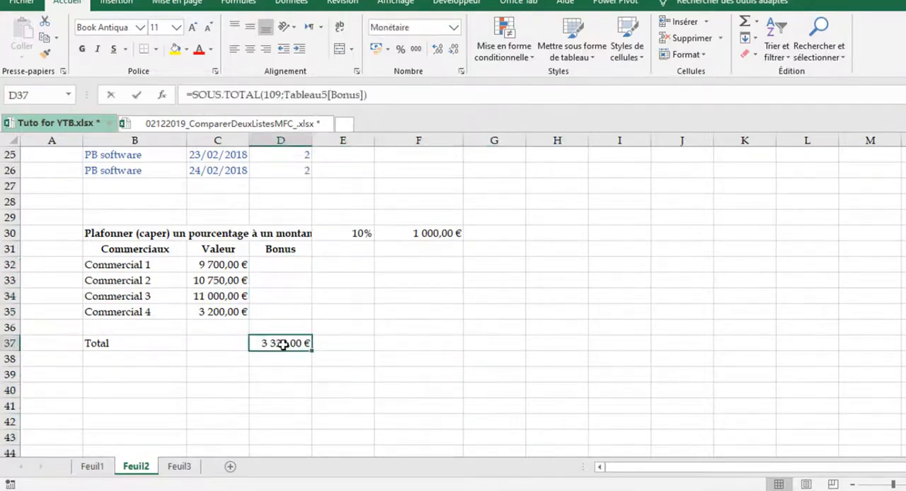
{"action": "key", "text": "F2"}
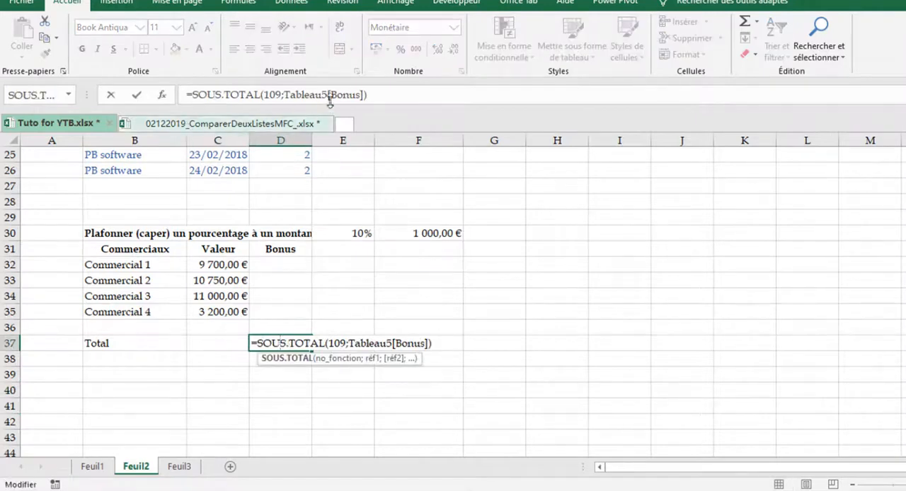
{"action": "key", "text": "Escape"}
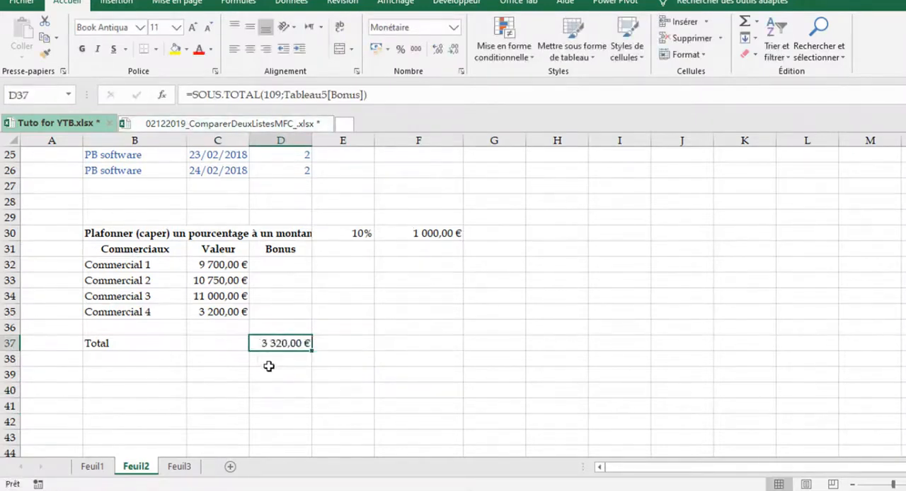
{"action": "key", "text": "Delete"}
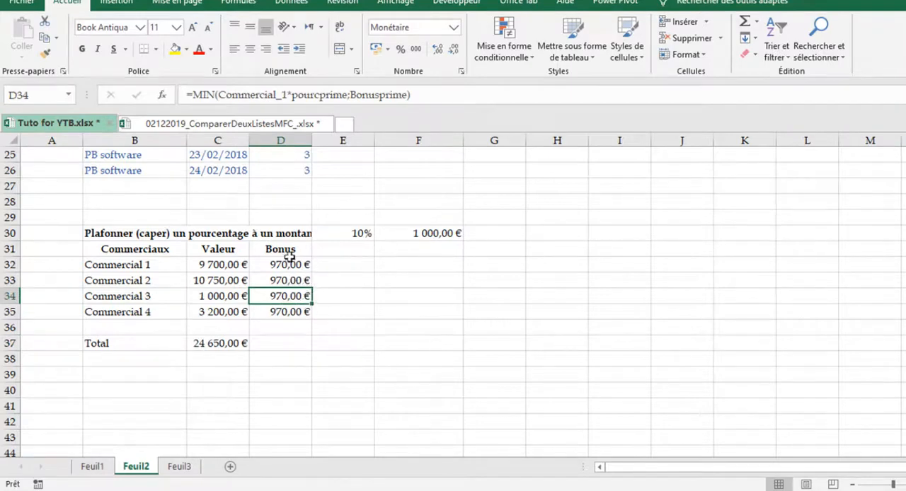
Create the name Valeur for C32:C35 from the top-row header of the selection C31:C35
{"action": "mouse_move", "coordinate": [721, 490]}
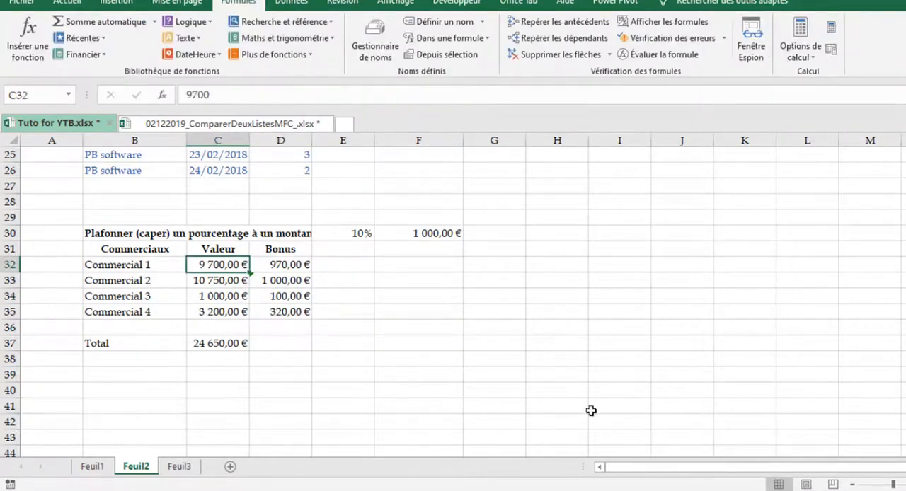
{"action": "left_click", "coordinate": [346, 235]}
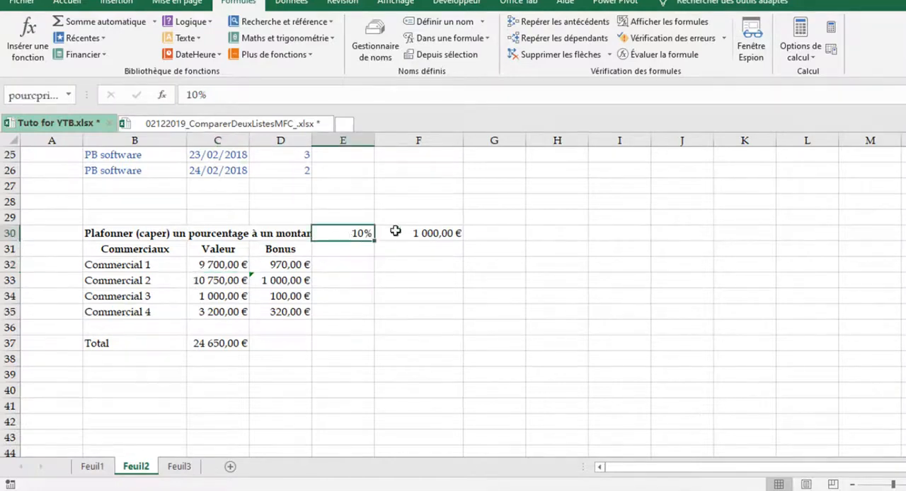
{"action": "left_click", "coordinate": [435, 235]}
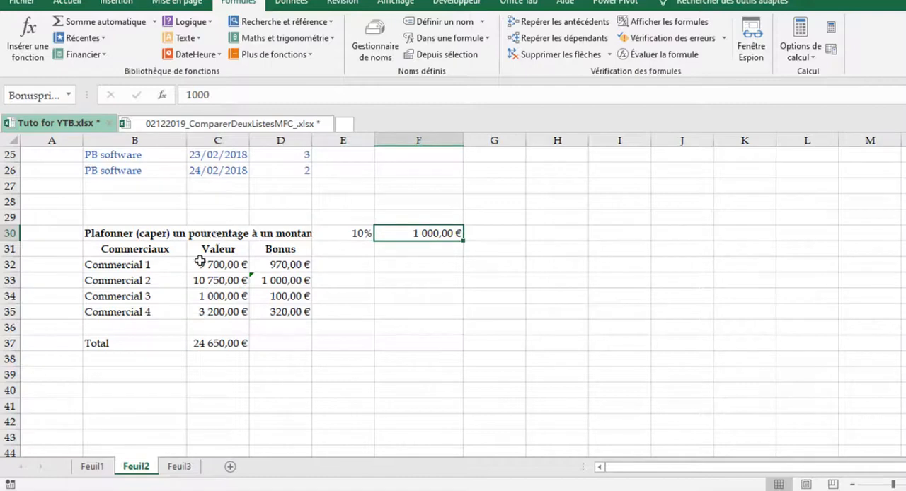
{"action": "left_click_drag", "start_coordinate": [213, 249], "coordinate": [208, 311]}
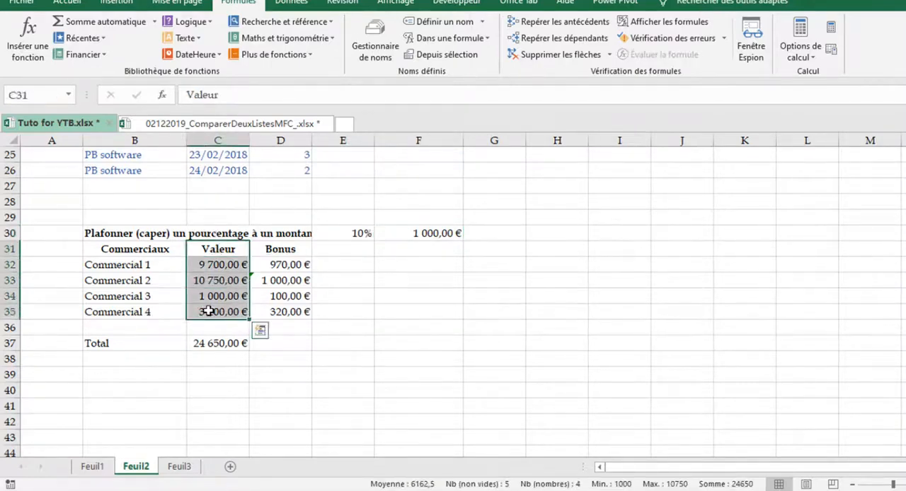
{"action": "key", "text": "ctrl+shift+F3"}
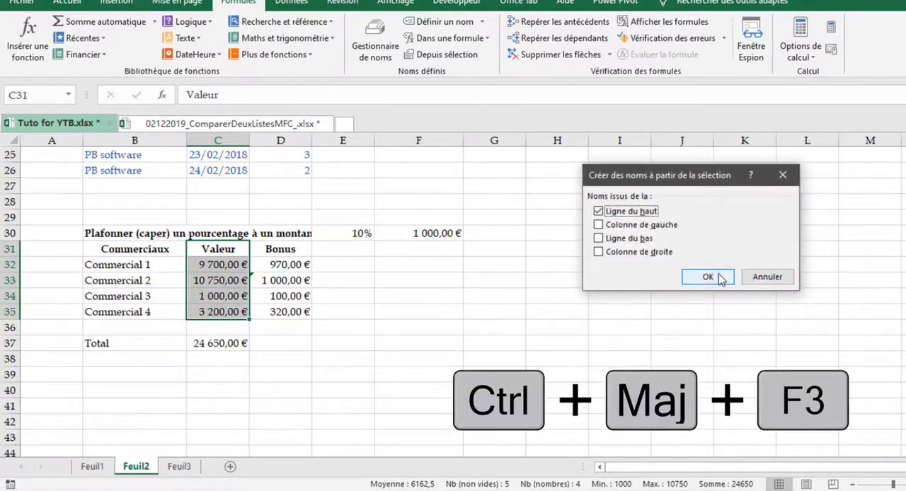
{"action": "left_click", "coordinate": [708, 277]}
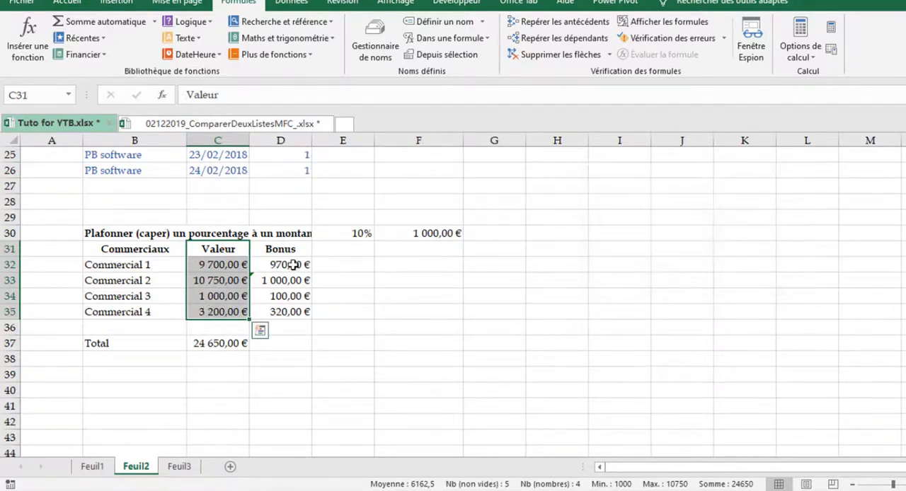
Delete the existing MIN formulas from the Bonus column D32:D35, leaving D32 selected for a new formula
{"action": "left_click_drag", "start_coordinate": [294, 264], "coordinate": [287, 306]}
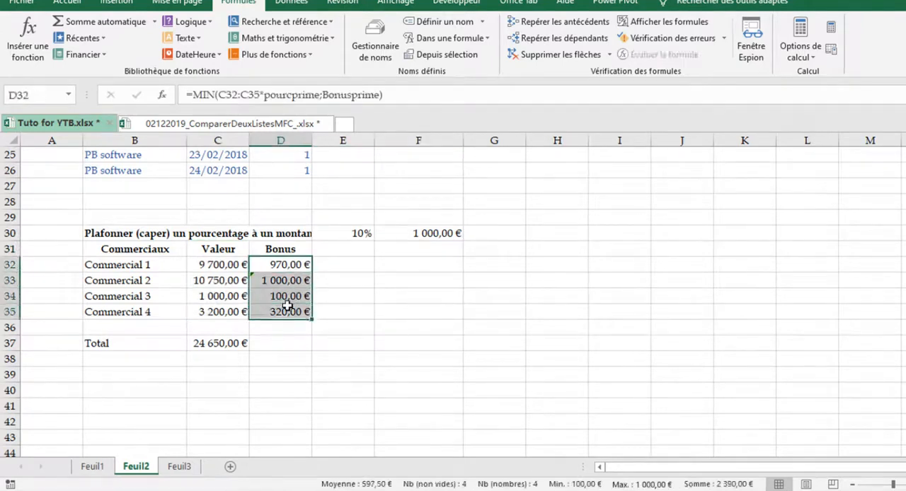
{"action": "key", "text": "Delete"}
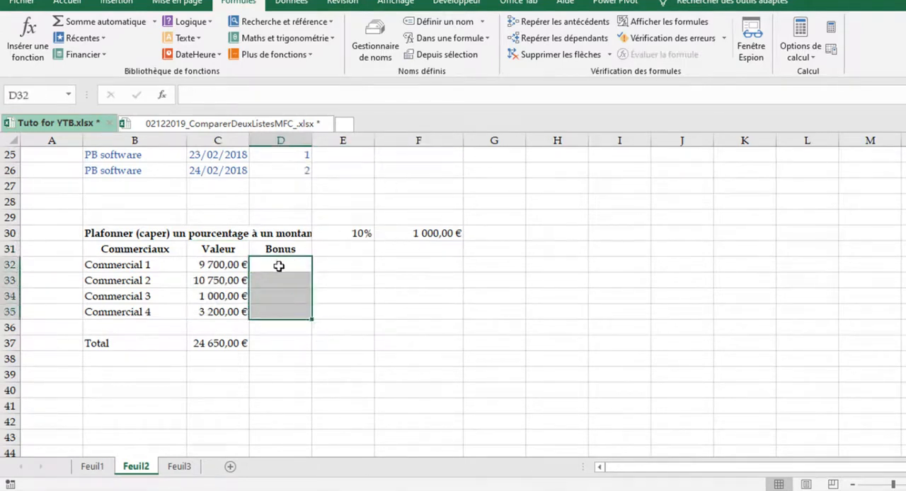
{"action": "left_click", "coordinate": [279, 266]}
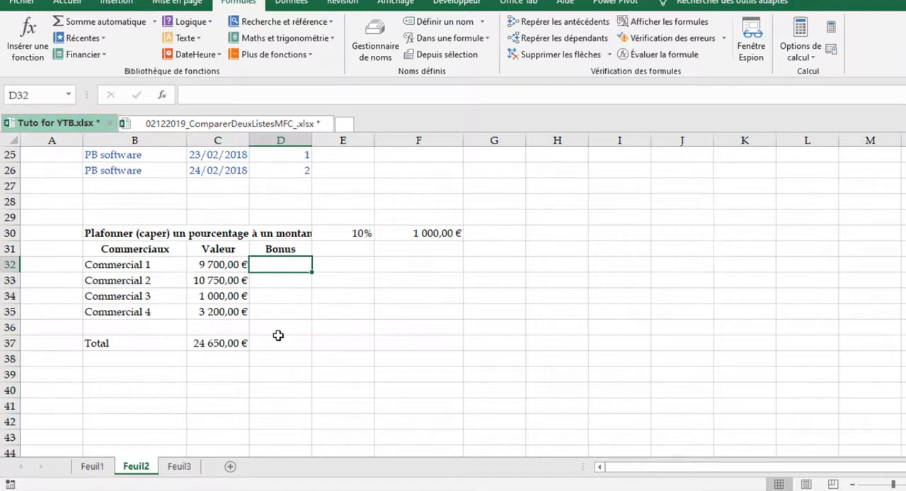
Enter the formula =MIN(Valeur*pourcprime;Bonusprime) in D32 to calculate Commercial 1's capped bonus from the named ranges
{"action": "type", "text": "="}
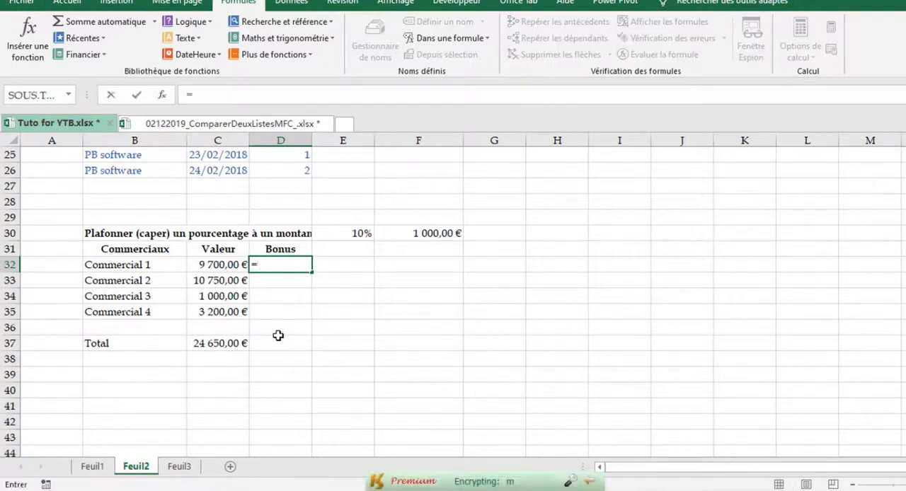
{"action": "type", "text": "min"}
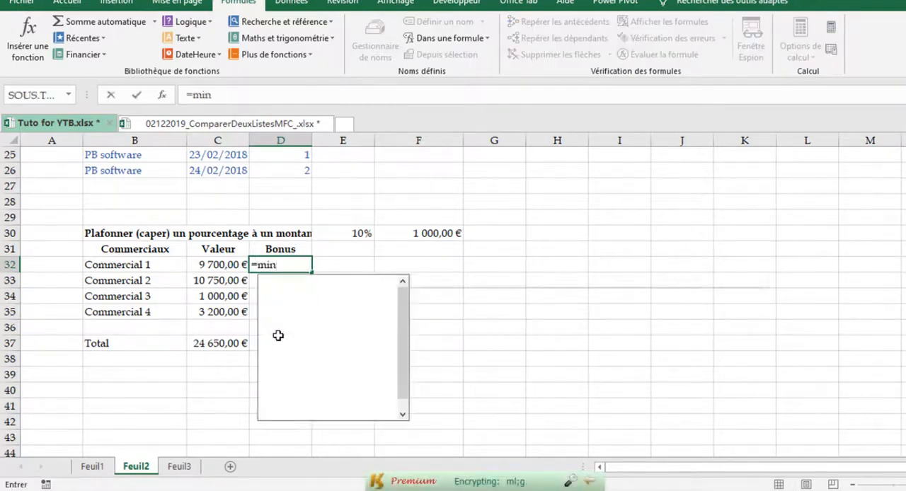
{"action": "key", "text": "Tab"}
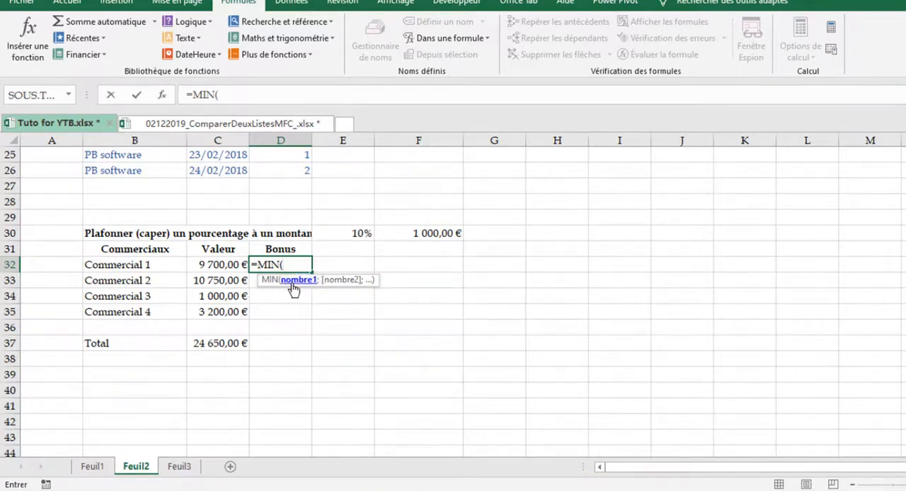
{"action": "left_click", "coordinate": [211, 265]}
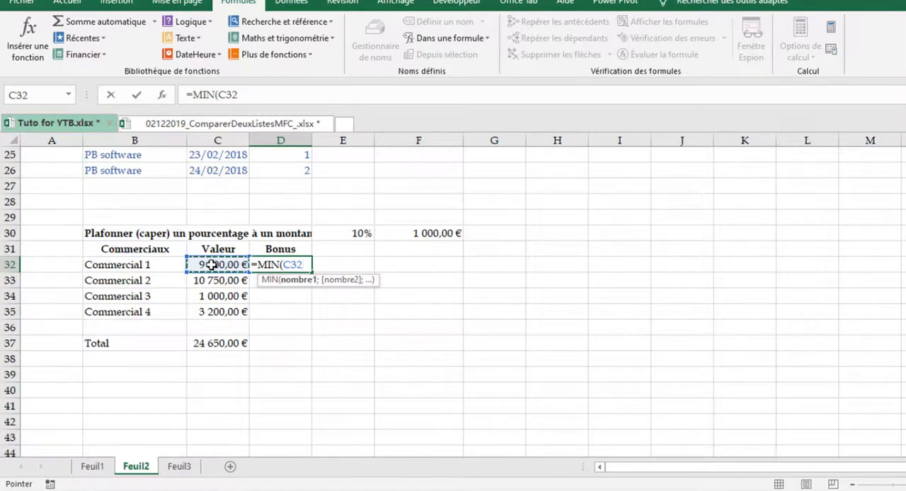
{"action": "left_click", "coordinate": [273, 265]}
{"action": "left_click_drag", "start_coordinate": [227, 263], "coordinate": [232, 314]}
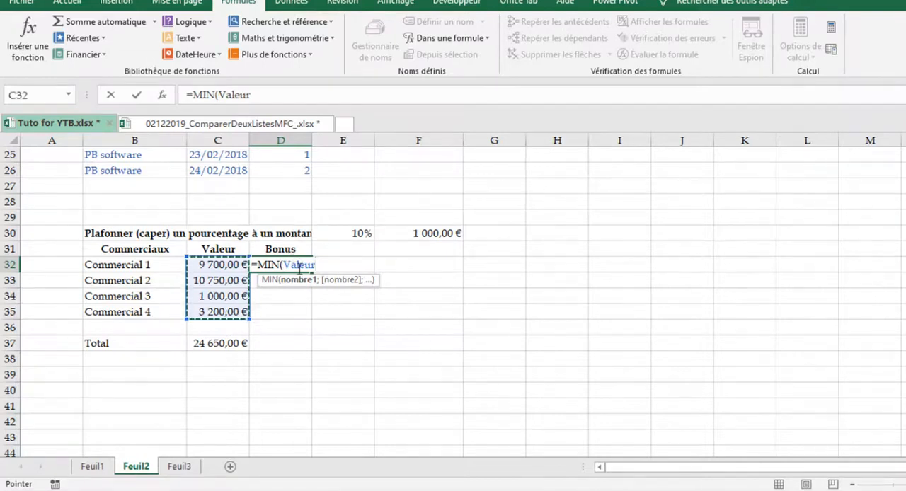
{"action": "type", "text": ";"}
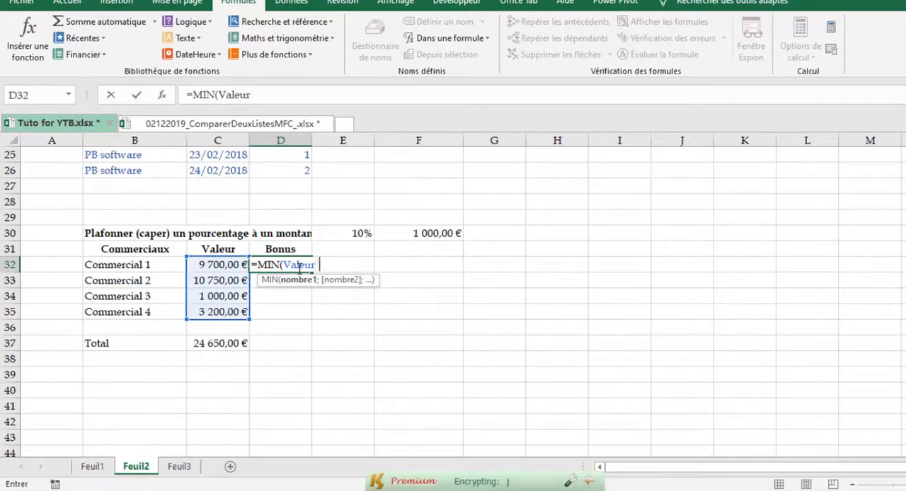
{"action": "left_click", "coordinate": [361, 234]}
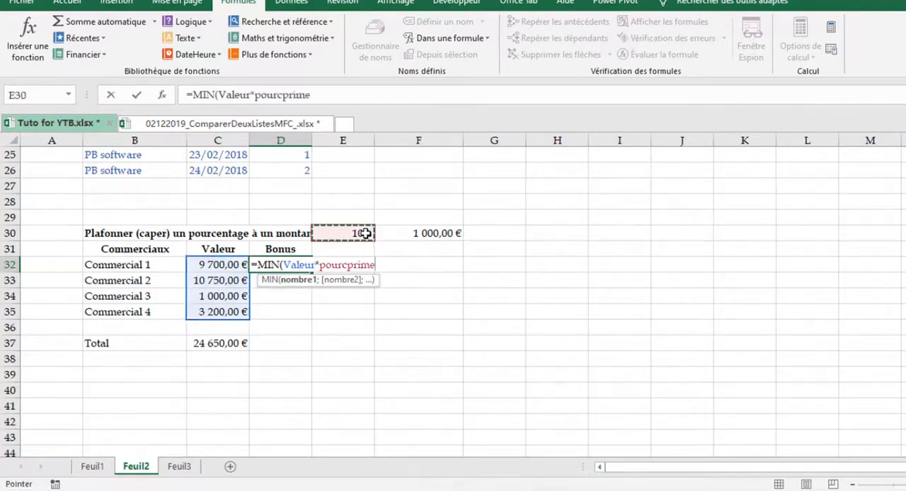
{"action": "type", "text": ";"}
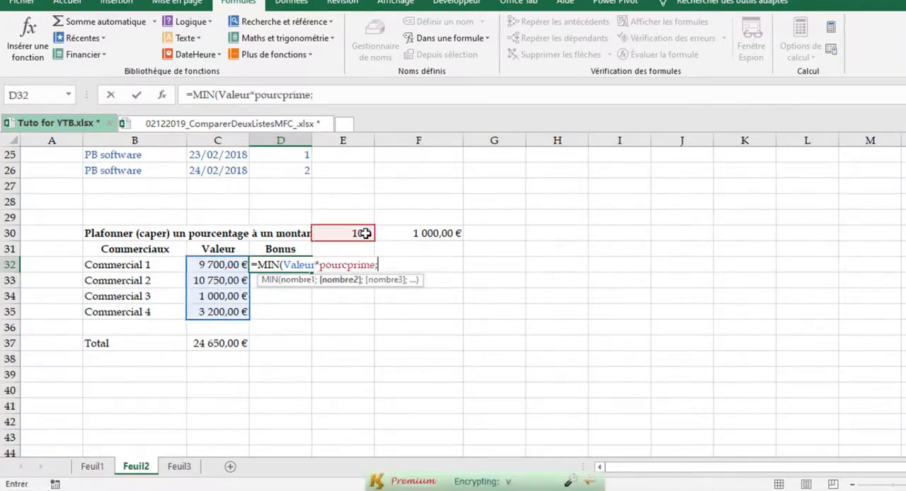
{"action": "left_click", "coordinate": [453, 234]}
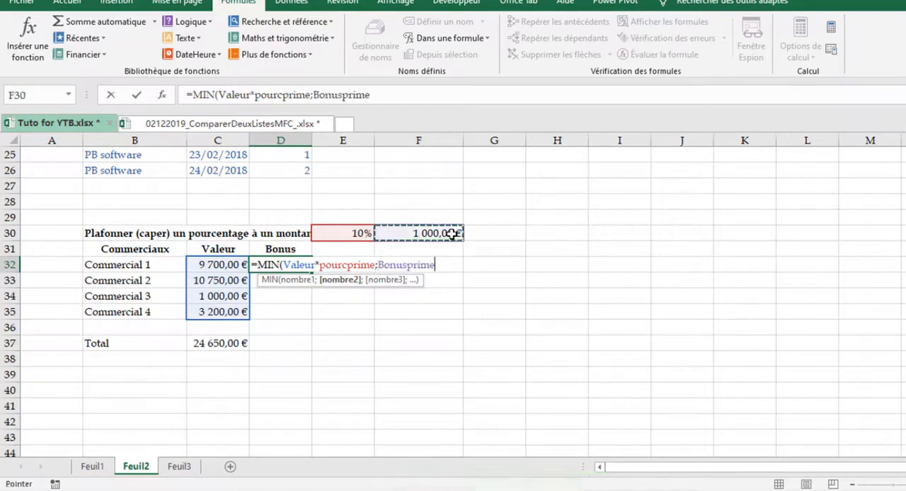
{"action": "type", "text": ")"}
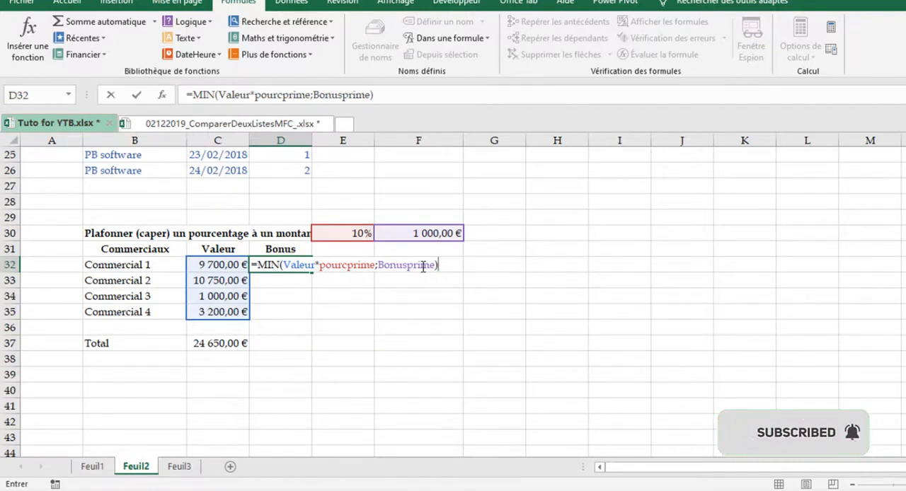
{"action": "key", "text": "Return"}
Copy the capped bonus formula from D32 down through D35 and check the named references in D35
{"action": "left_click", "coordinate": [300, 264]}
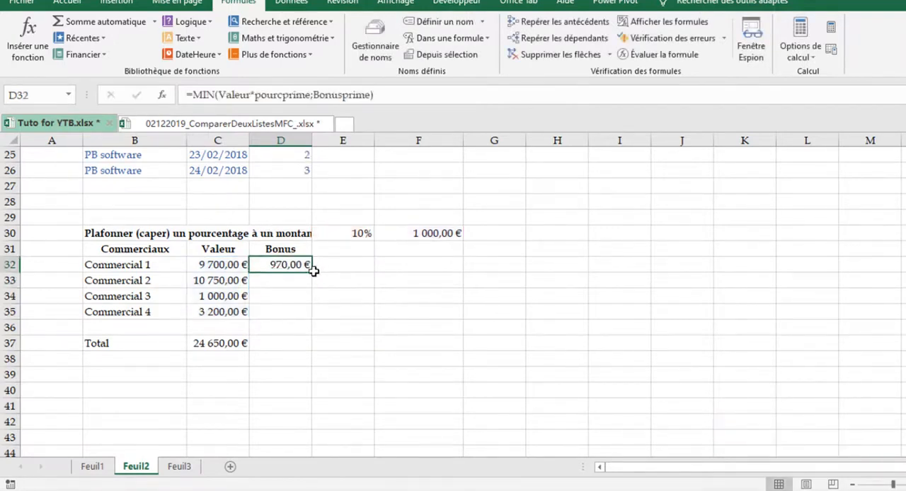
{"action": "left_click_drag", "start_coordinate": [311, 278], "coordinate": [306, 317]}
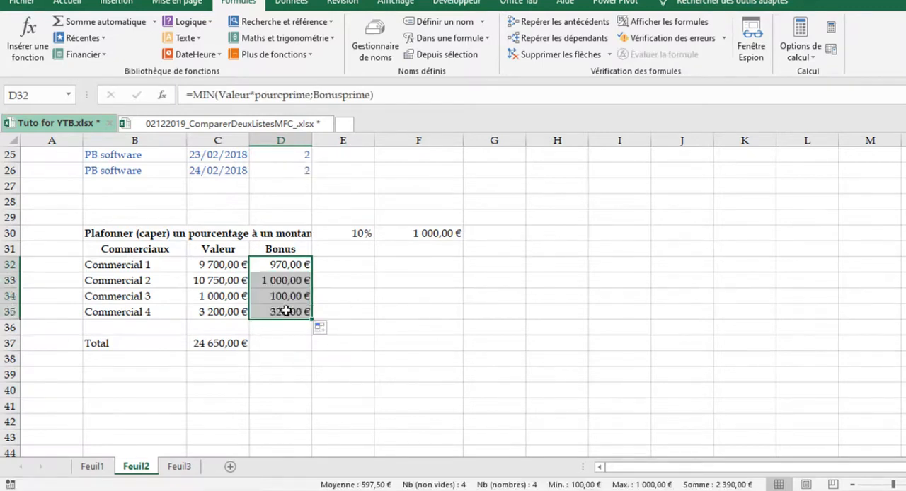
{"action": "left_click", "coordinate": [284, 310]}
{"action": "double_click", "coordinate": [284, 310]}
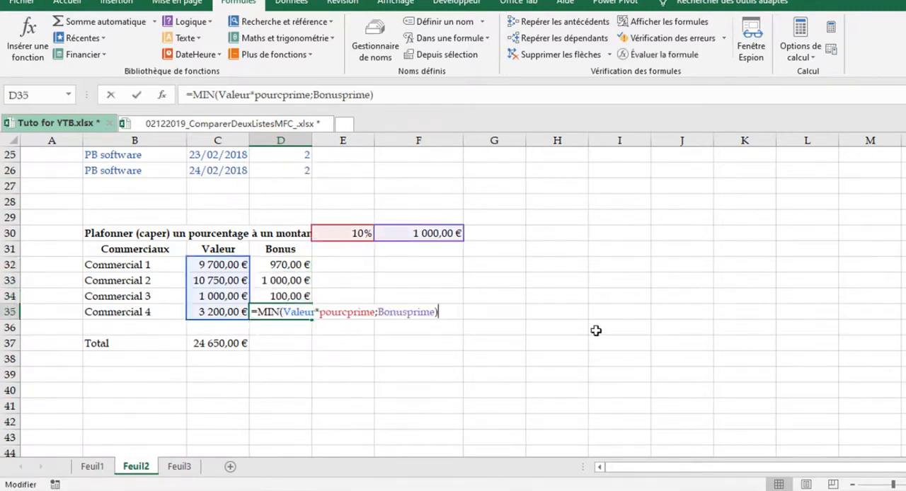
{"action": "key", "text": "F2"}
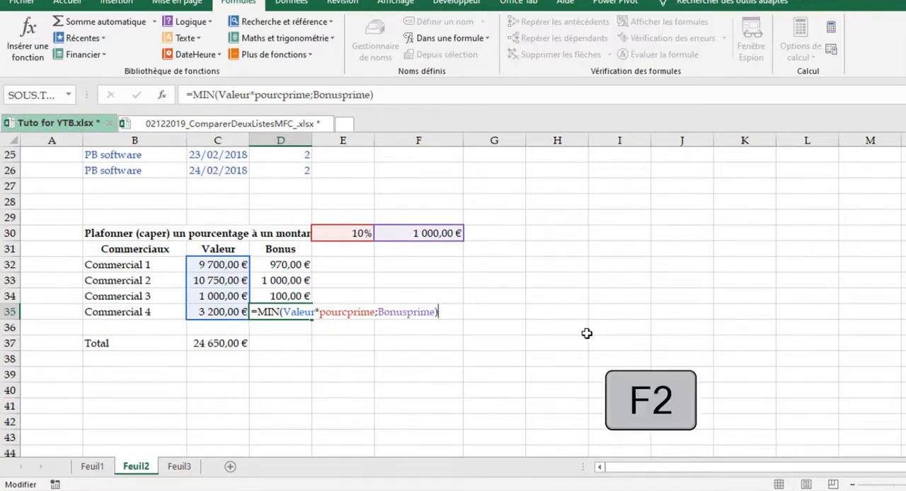
{"action": "key", "text": "Escape"}
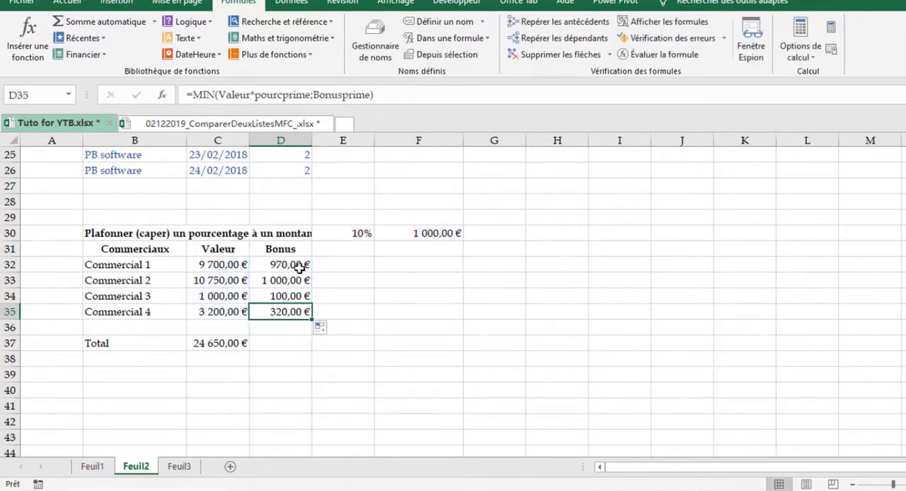
Examine the Valeur range C32:C35 against the capped bonus formulas in D32 and D35, including the named references in D35
{"action": "left_click_drag", "start_coordinate": [231, 265], "coordinate": [239, 302]}
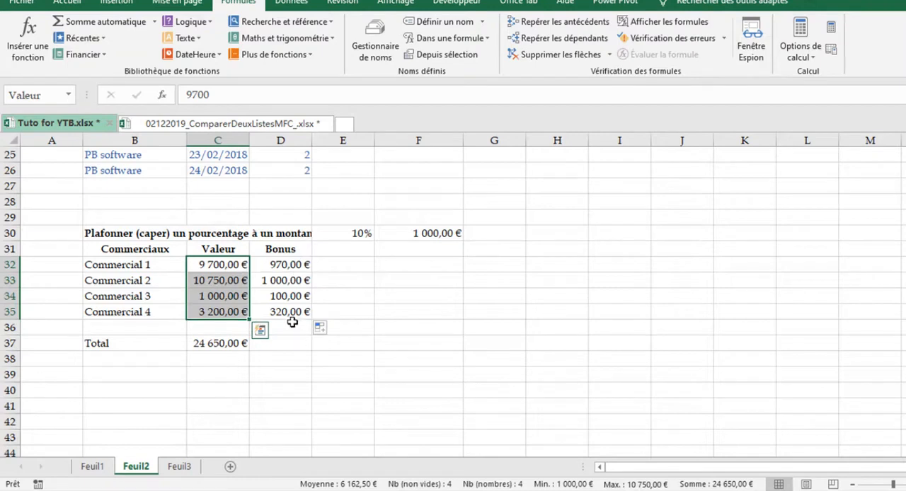
{"action": "left_click", "coordinate": [294, 264]}
{"action": "left_click", "coordinate": [213, 265]}
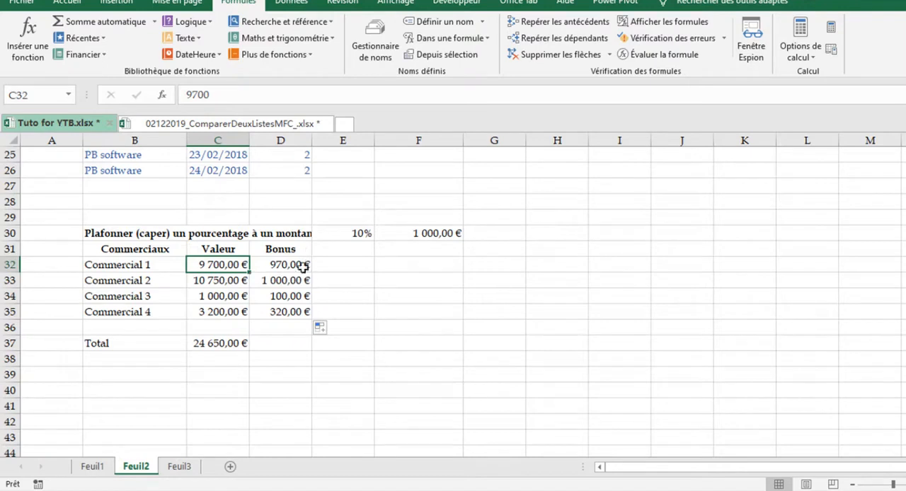
{"action": "left_click", "coordinate": [308, 265]}
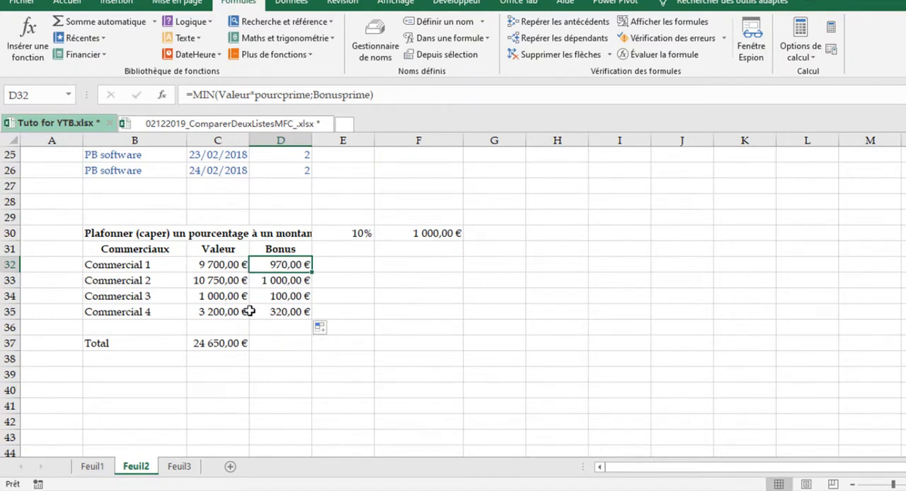
{"action": "left_click", "coordinate": [279, 310]}
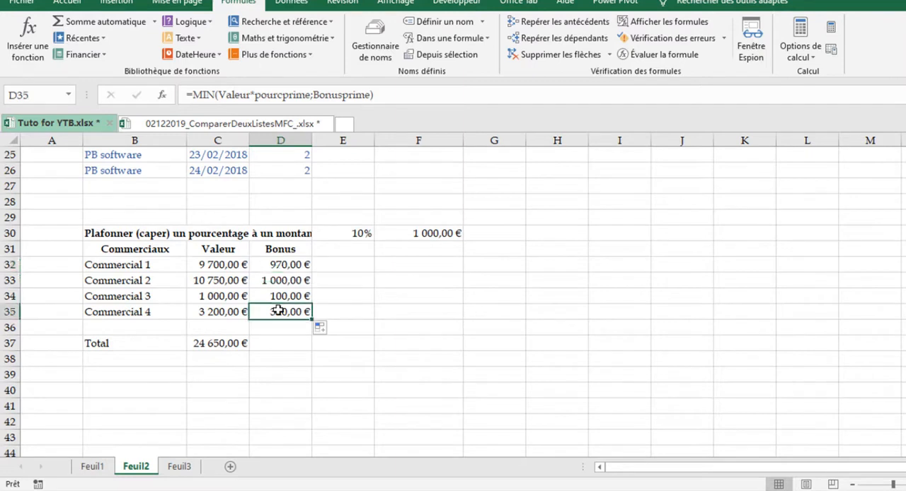
{"action": "double_click", "coordinate": [279, 310]}
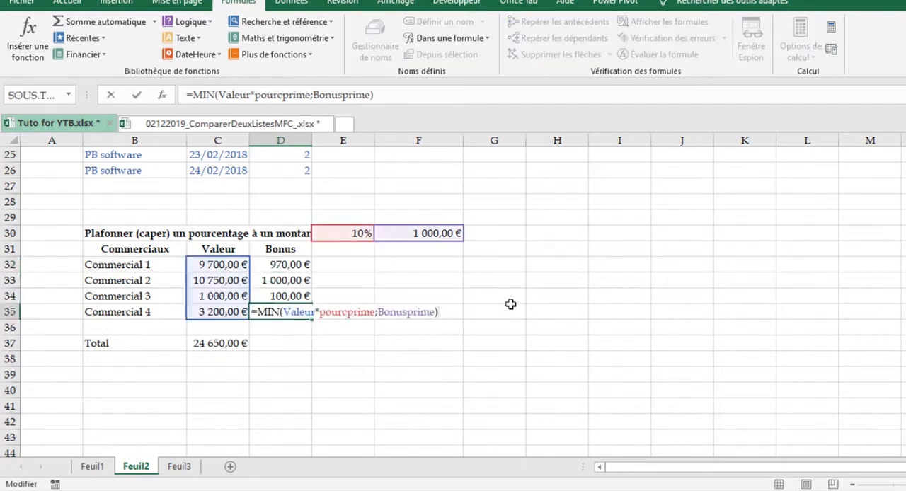
{"action": "key", "text": "Escape"}
Copy the Total row's SOMME formula from C37 across to D37 to total the Bonus column
{"action": "left_click", "coordinate": [226, 340]}
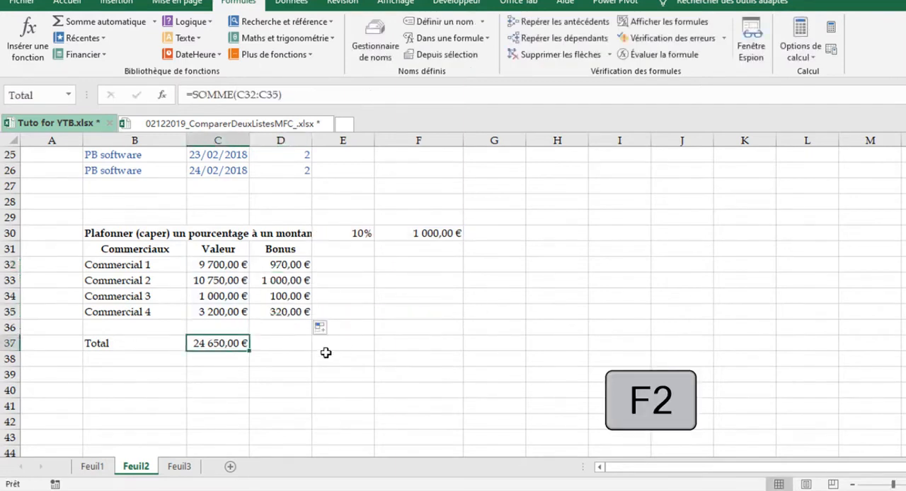
{"action": "left_click", "coordinate": [281, 351]}
{"action": "left_click", "coordinate": [228, 345]}
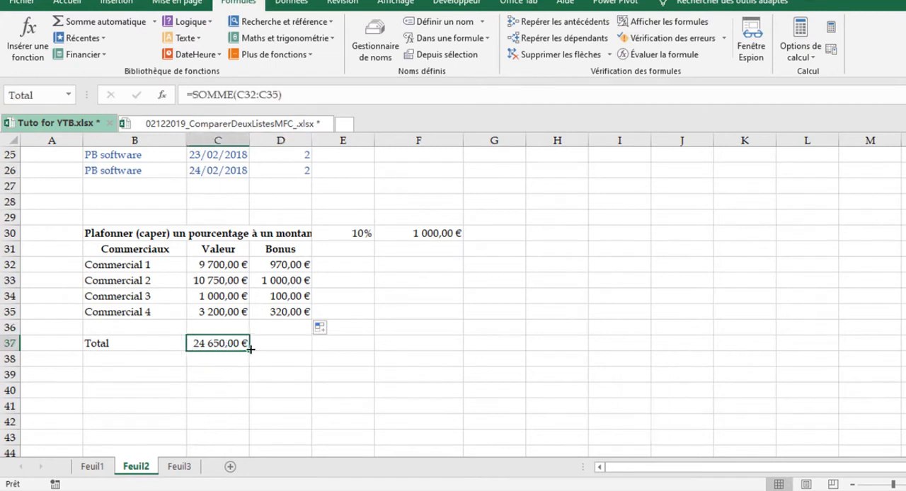
{"action": "left_click_drag", "start_coordinate": [249, 350], "coordinate": [314, 349]}
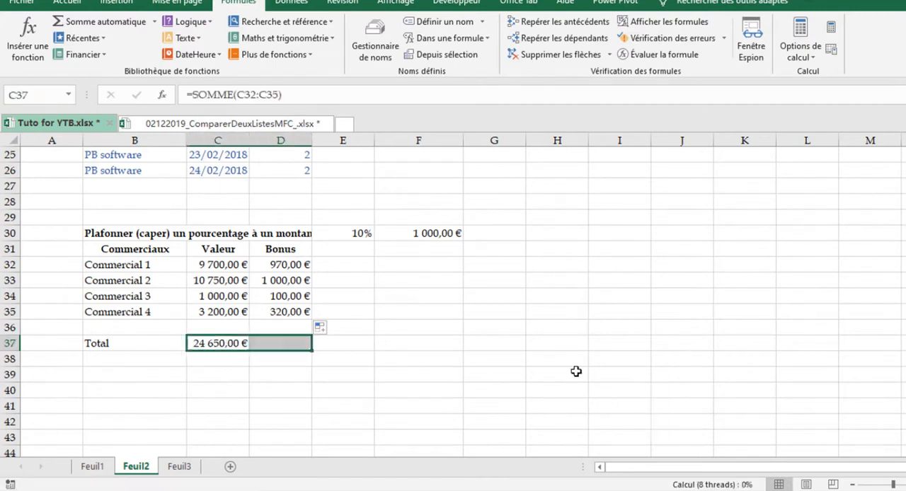
{"action": "left_click", "coordinate": [467, 344]}
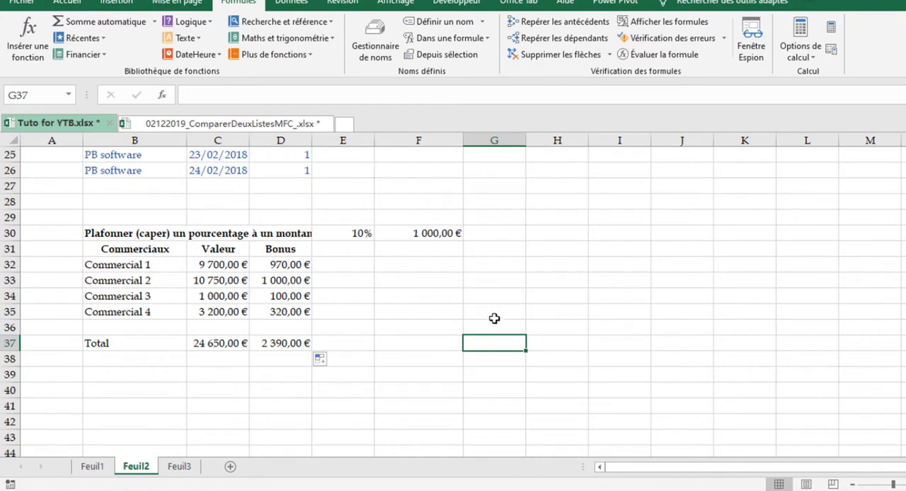